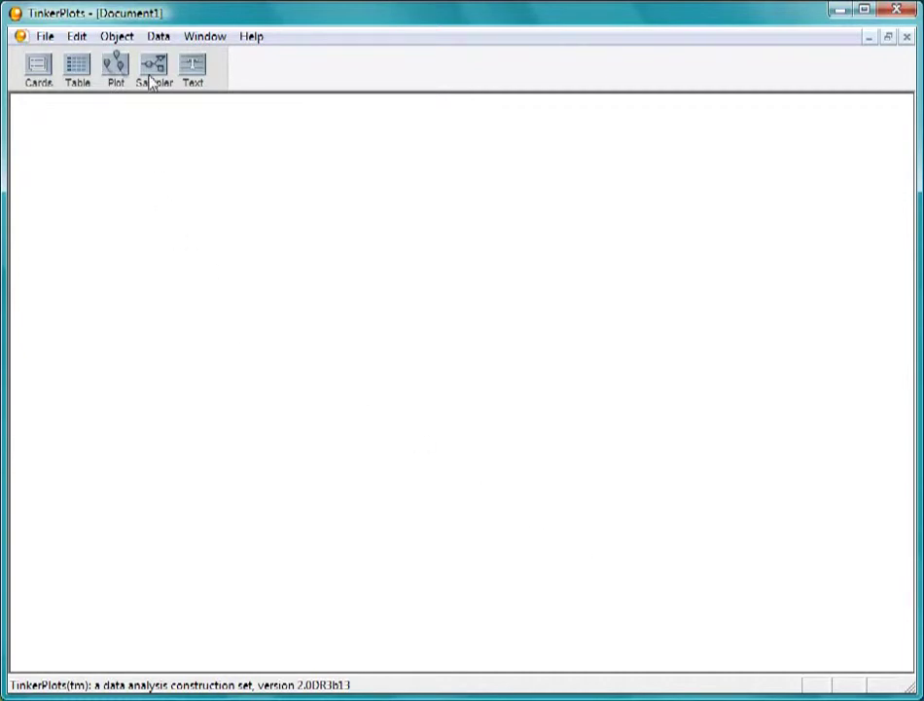
Add a new sampler and relabel its three mixer balls 1, 2 and 3
{"action": "left_click_drag", "start_coordinate": [152, 73], "coordinate": [35, 114]}
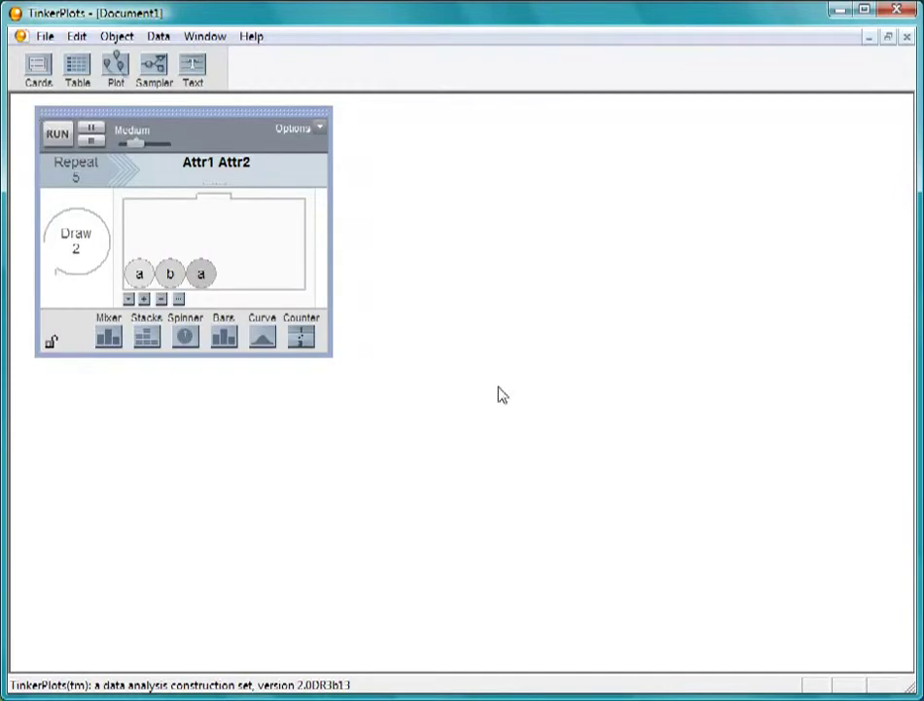
{"action": "double_click", "coordinate": [139, 273]}
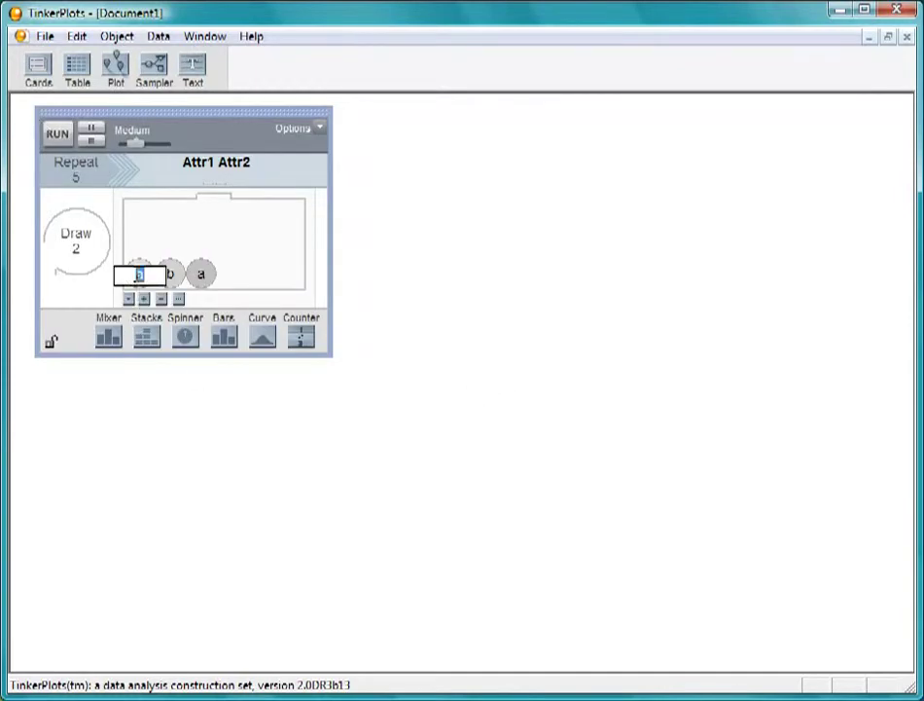
{"action": "type", "text": "1"}
{"action": "key", "text": "Tab"}
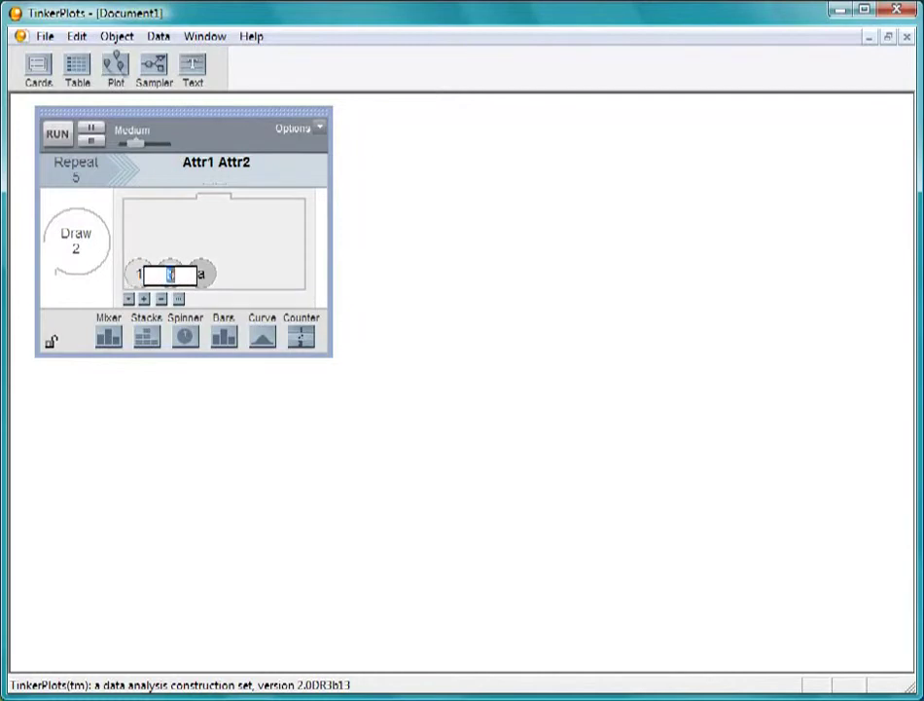
{"action": "type", "text": "2"}
{"action": "key", "text": "Tab"}
{"action": "type", "text": "3"}
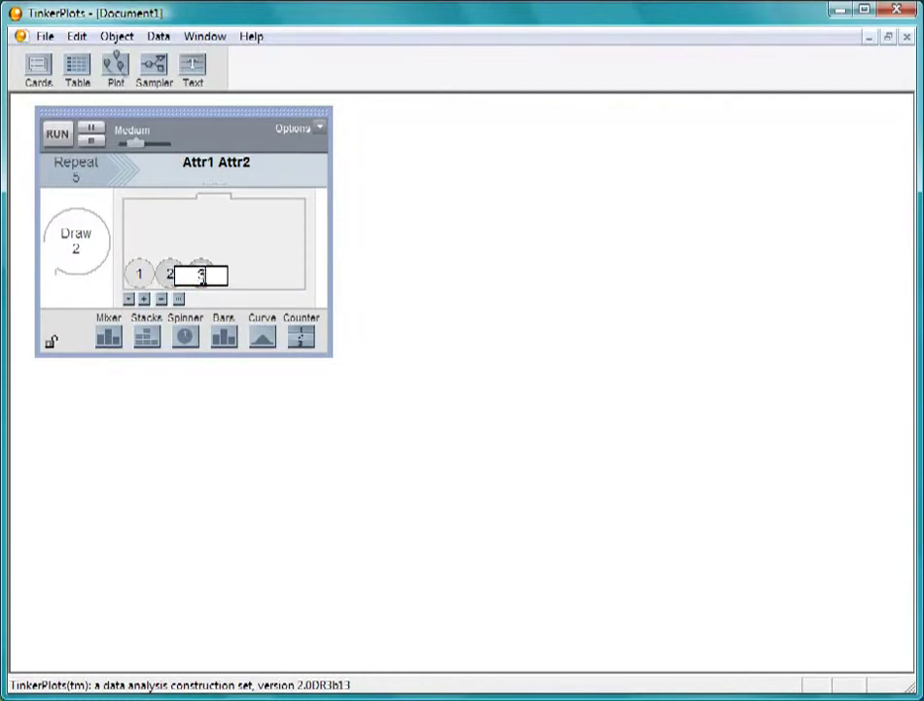
{"action": "left_click", "coordinate": [420, 360]}
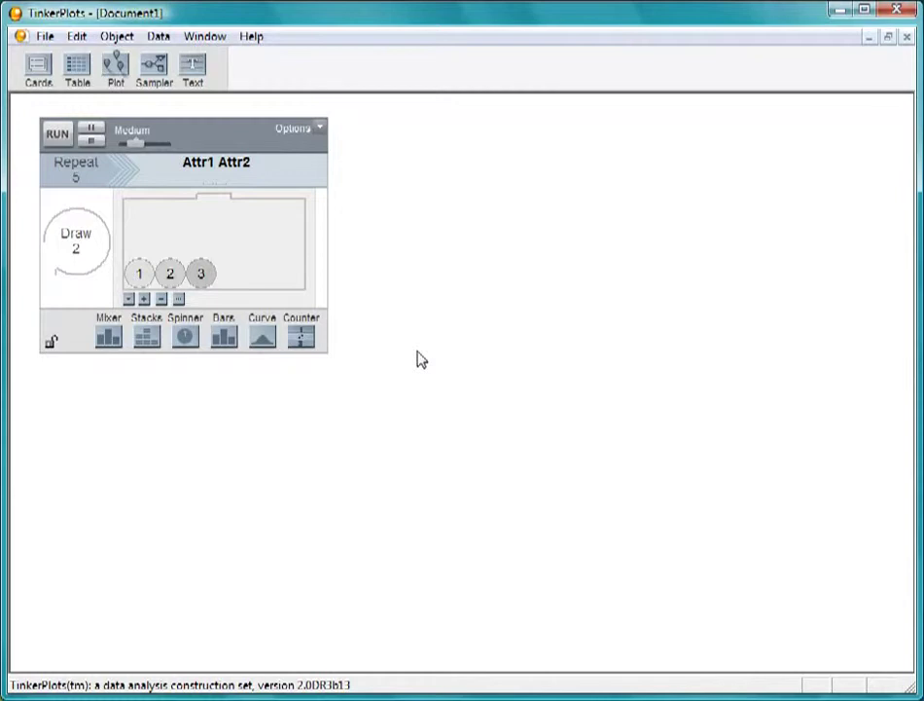
Add balls 4, 5 and 6 to the mixer, removing the extra seventh ball
{"action": "left_click", "coordinate": [144, 300]}
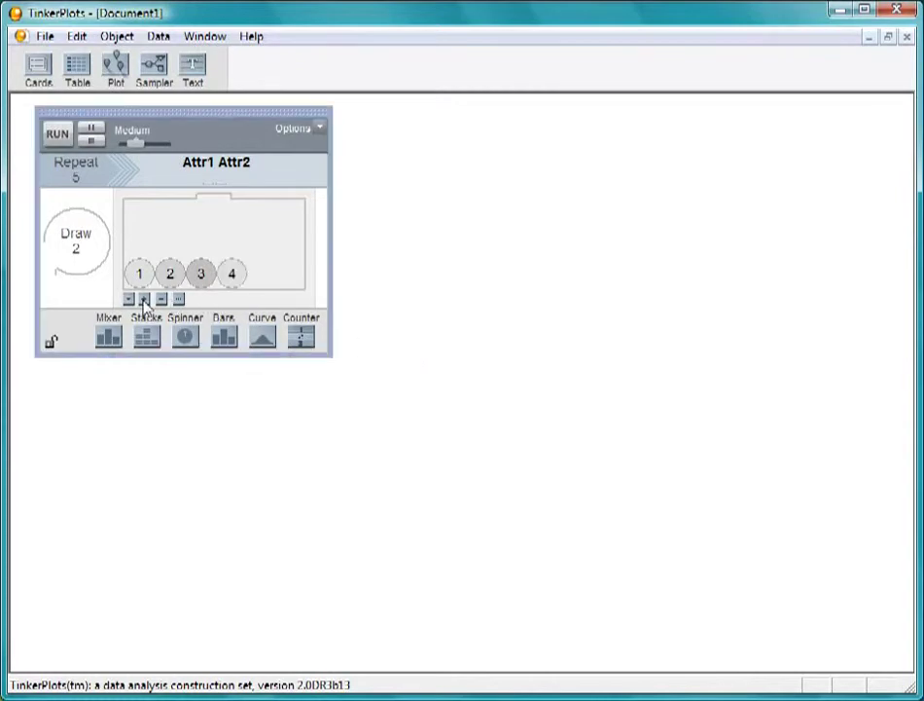
{"action": "left_click", "coordinate": [144, 300]}
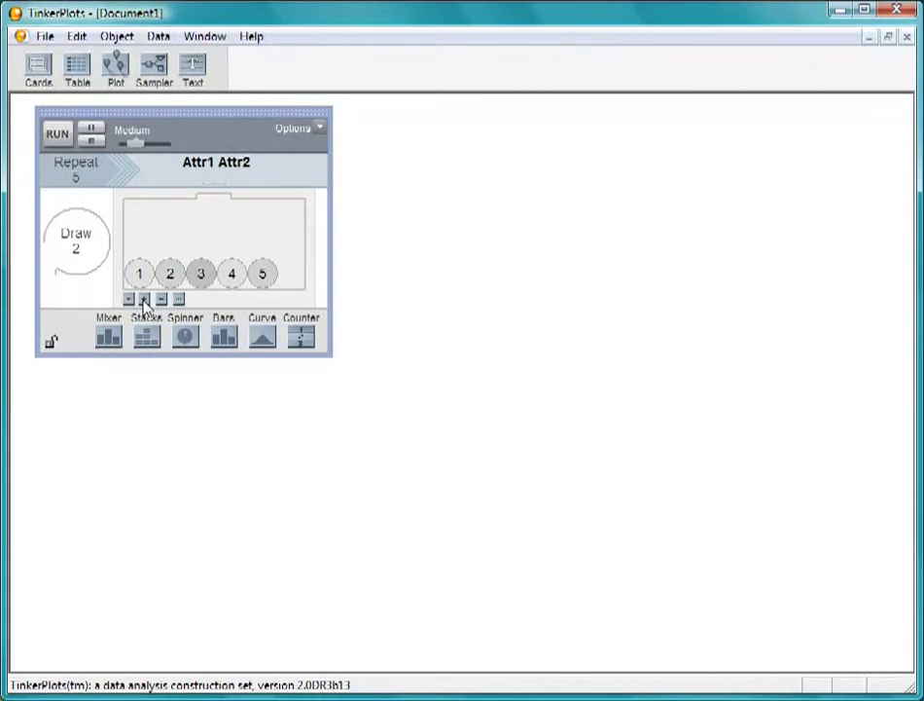
{"action": "left_click", "coordinate": [144, 300]}
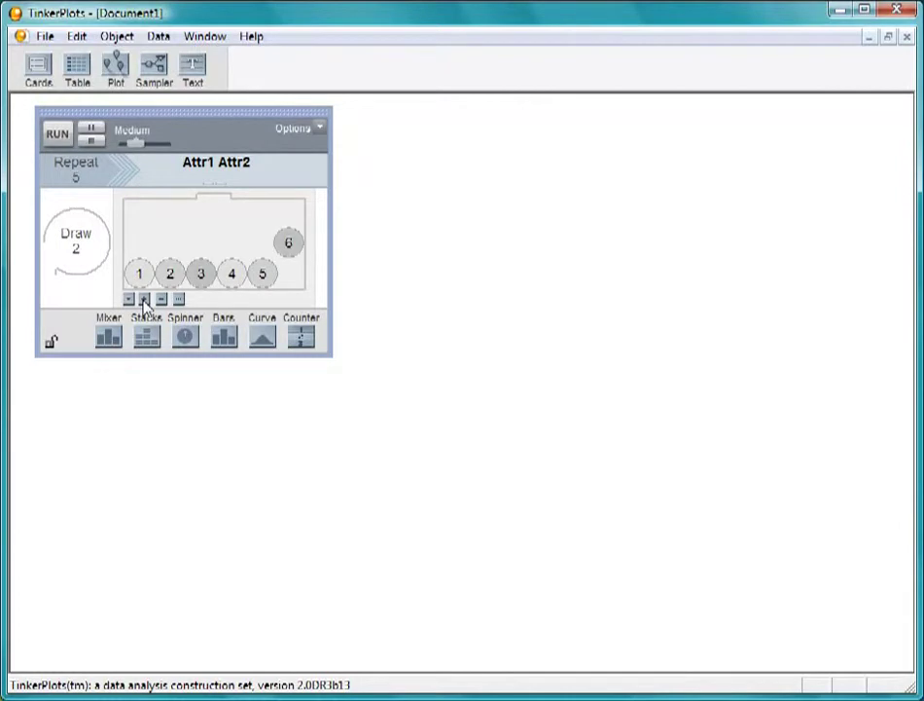
{"action": "left_click", "coordinate": [144, 300]}
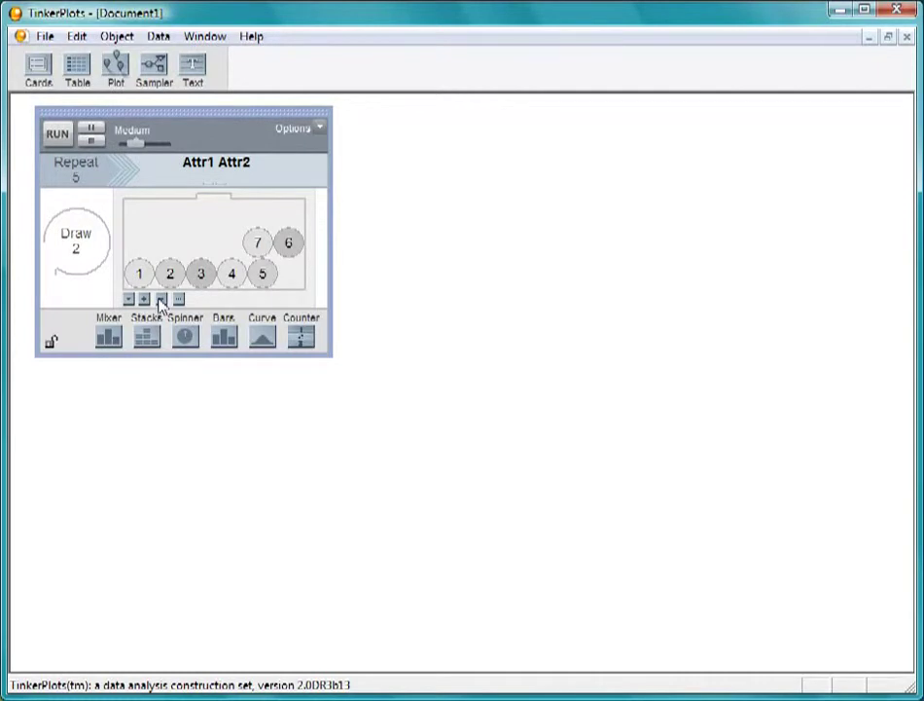
{"action": "left_click", "coordinate": [160, 300]}
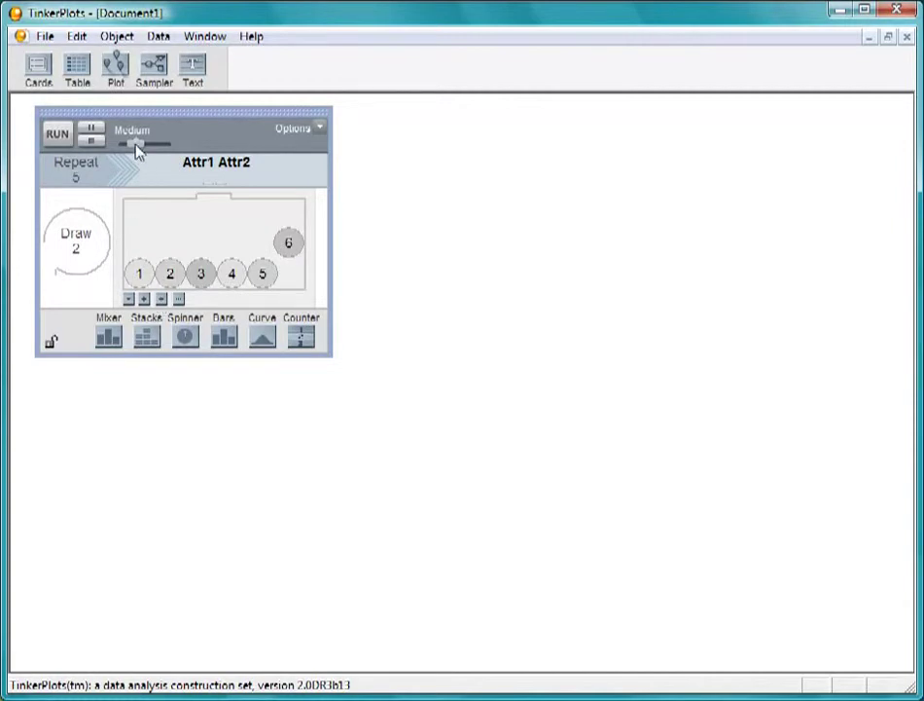
Run the sampler at very slow speed, raise it to Medium Fast, and widen the results table
{"action": "left_click_drag", "start_coordinate": [136, 146], "coordinate": [118, 149]}
{"action": "left_click", "coordinate": [55, 135]}
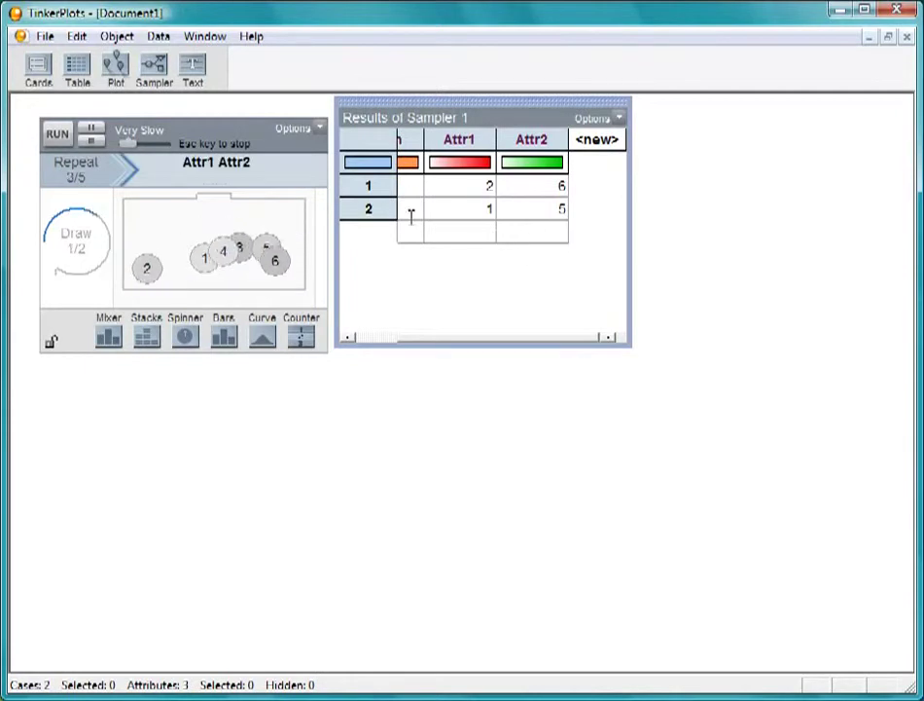
{"action": "left_click_drag", "start_coordinate": [131, 146], "coordinate": [142, 147]}
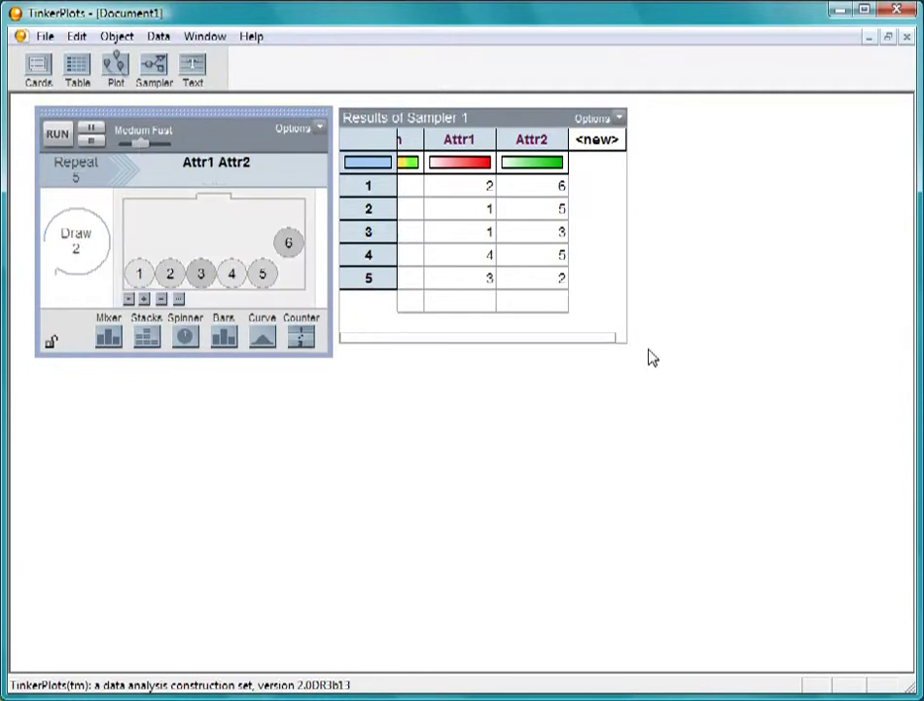
{"action": "left_click_drag", "start_coordinate": [623, 340], "coordinate": [739, 384]}
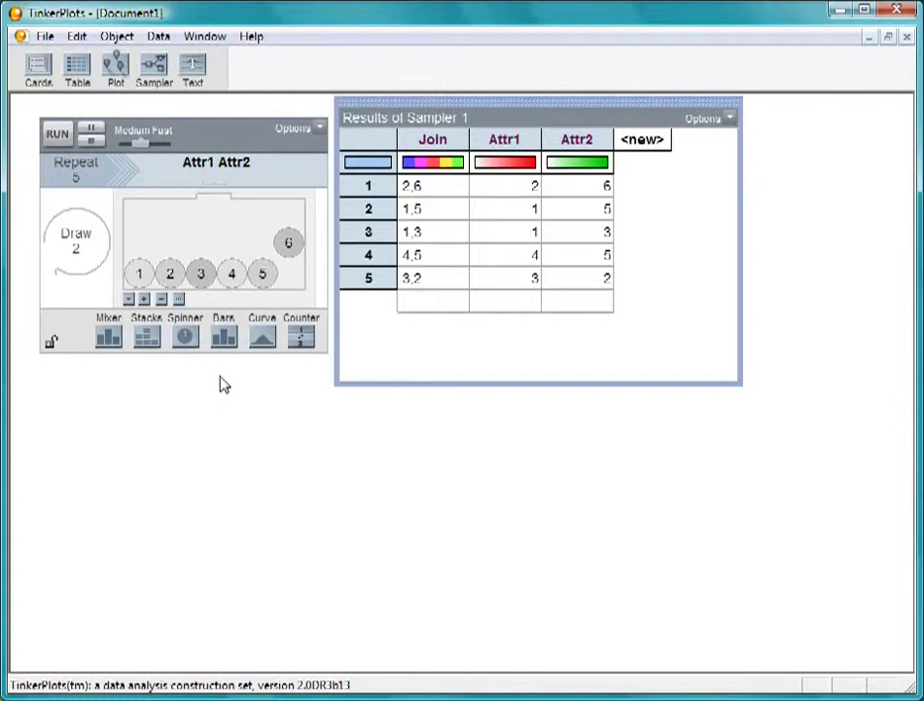
Replace the mixer with a spinner, enlarge the sampler, and add a second spinner for Attr2
{"action": "left_click", "coordinate": [184, 338]}
{"action": "left_click_drag", "start_coordinate": [184, 338], "coordinate": [228, 275]}
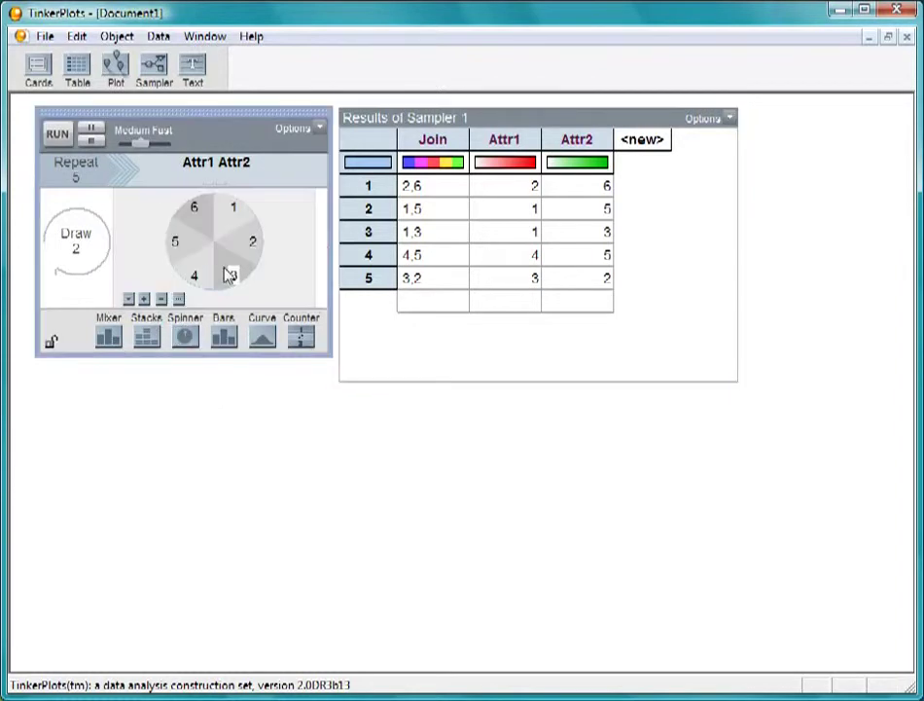
{"action": "left_click_drag", "start_coordinate": [329, 354], "coordinate": [419, 439]}
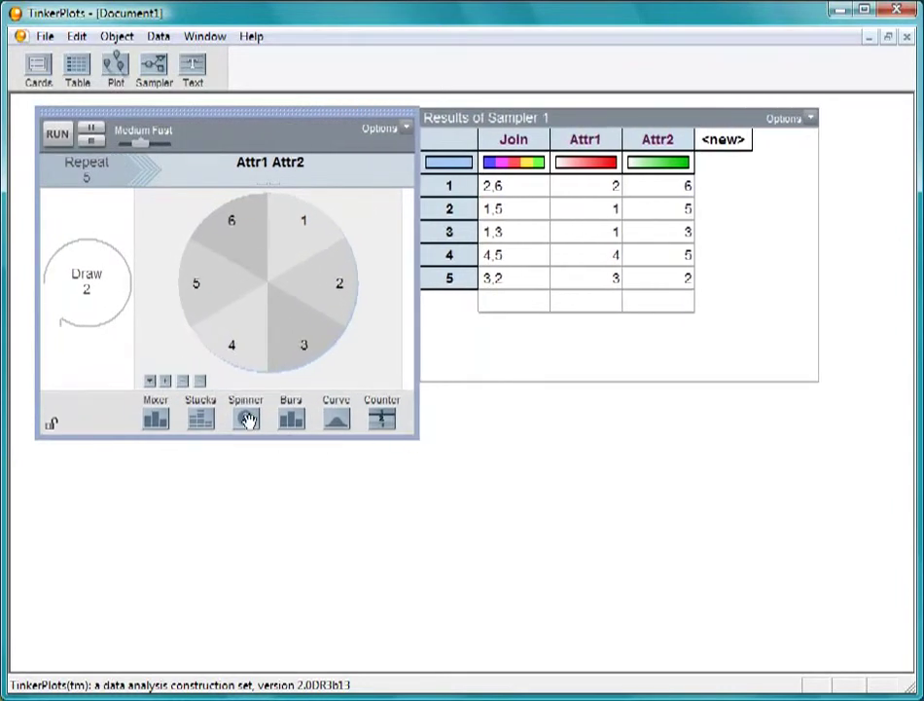
{"action": "left_click_drag", "start_coordinate": [249, 418], "coordinate": [412, 323]}
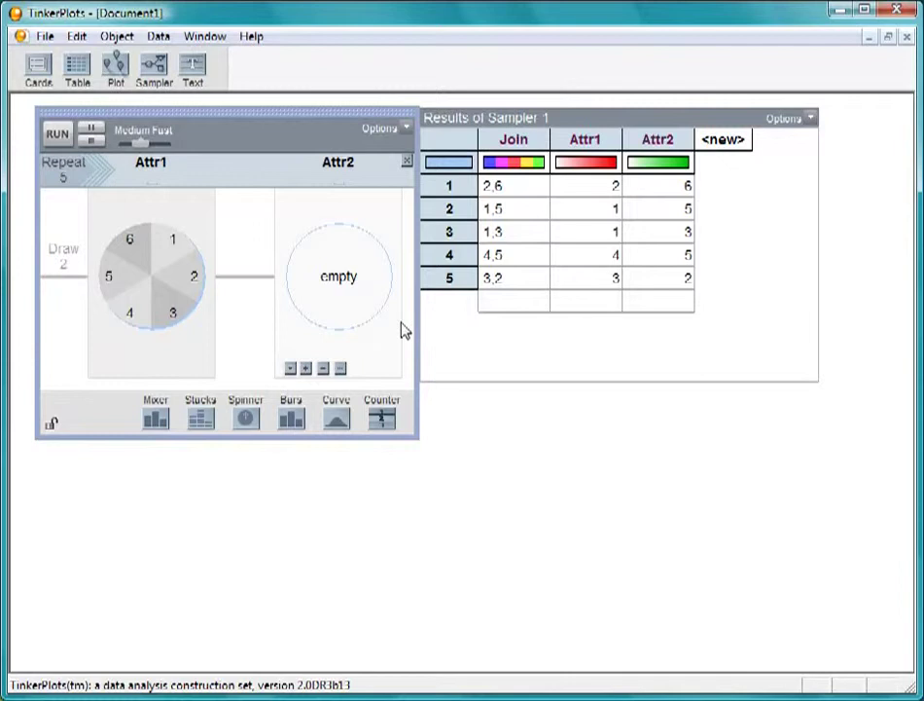
Set the empty spinner's range to 1-6
{"action": "left_click", "coordinate": [341, 371]}
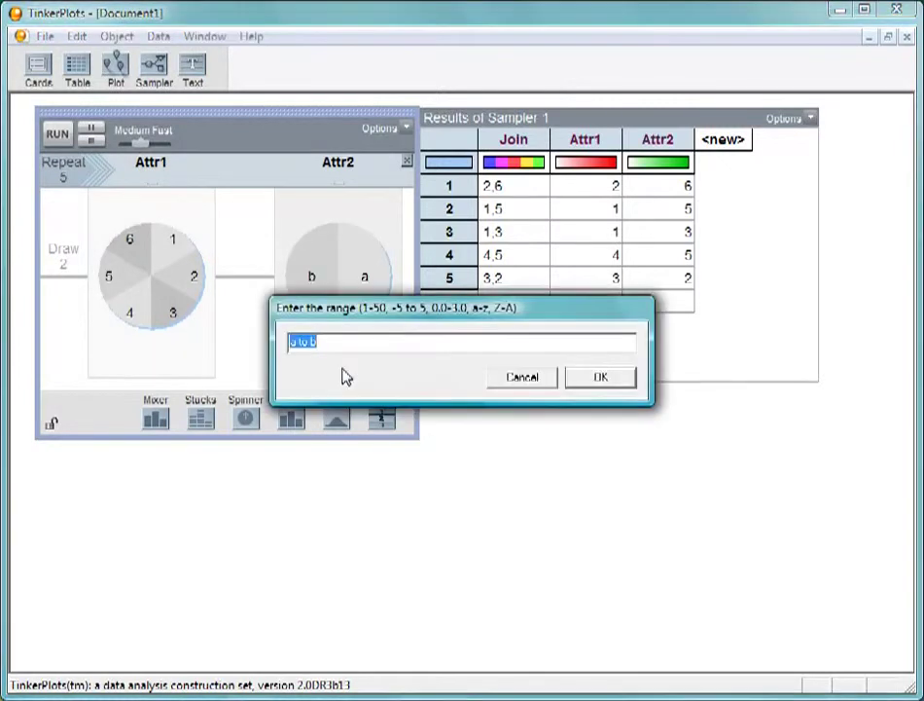
{"action": "key", "text": "BackSpace"}
{"action": "type", "text": "1-6"}
{"action": "key", "text": "Return"}
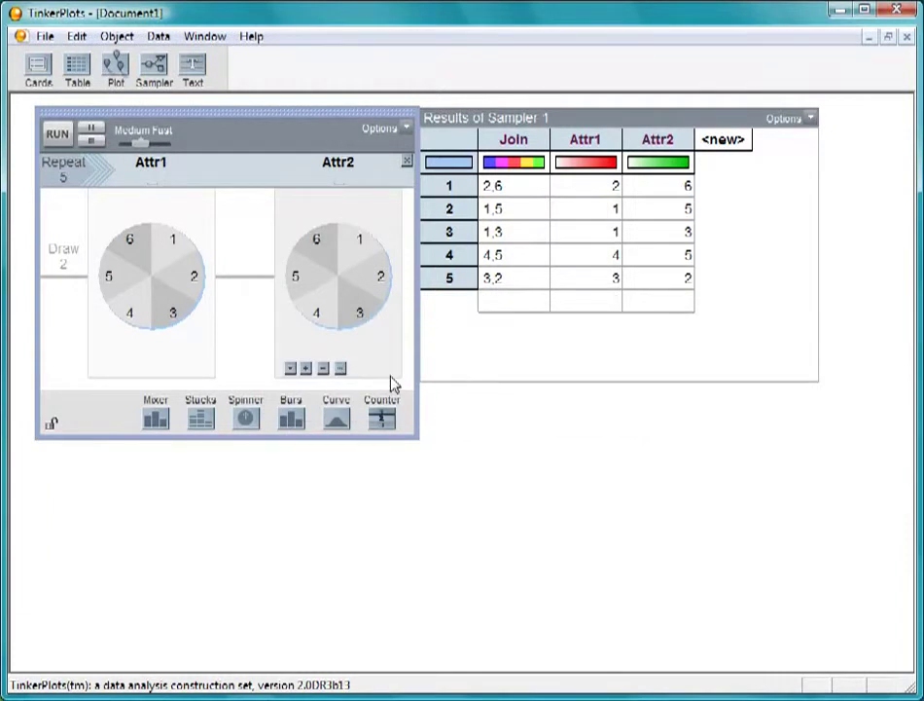
Rename the Attr1 spinner to DieA and the Attr2 spinner to DieB
{"action": "left_click", "coordinate": [149, 163]}
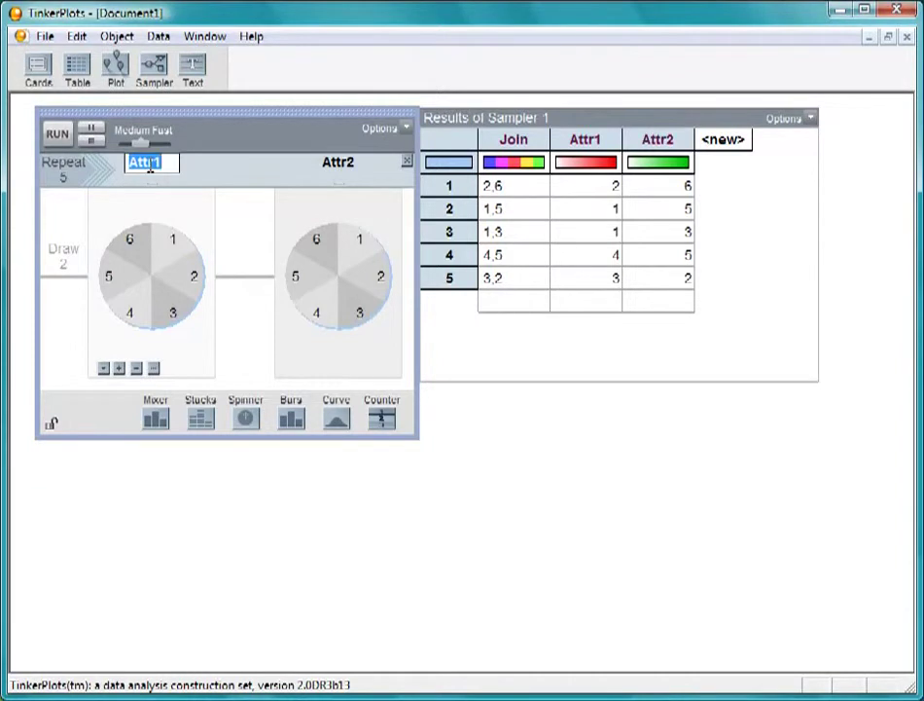
{"action": "type", "text": "DieA"}
{"action": "left_click", "coordinate": [331, 162]}
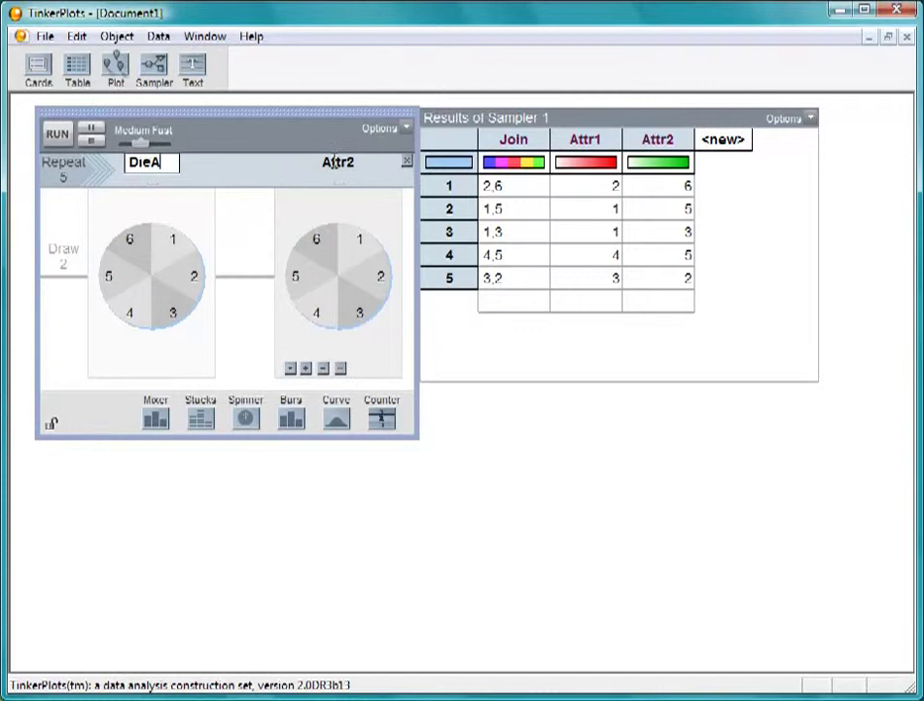
{"action": "type", "text": "DieB"}
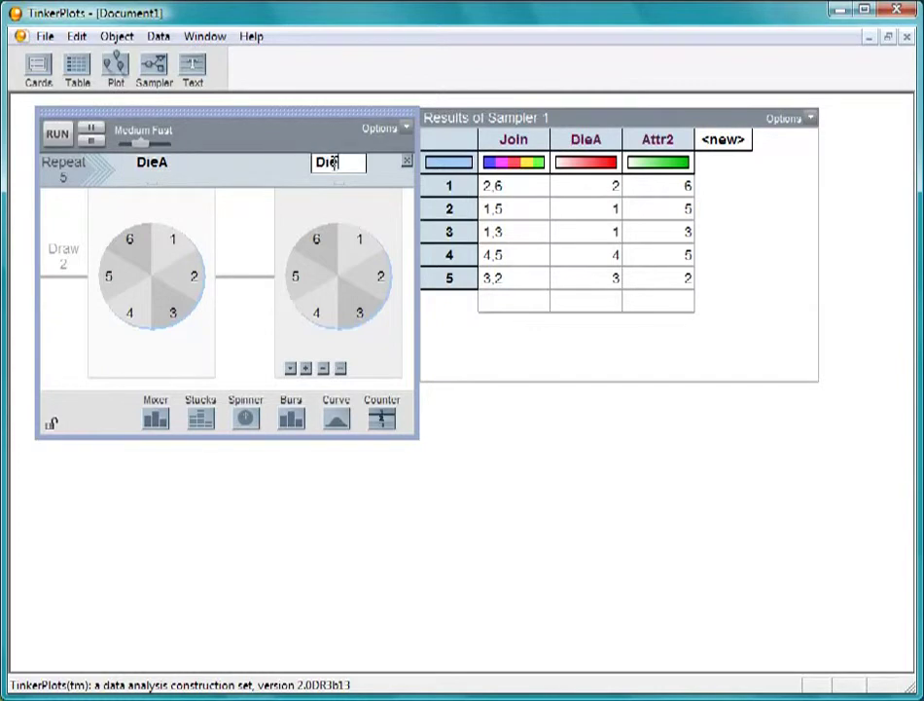
{"action": "key", "text": "Return"}
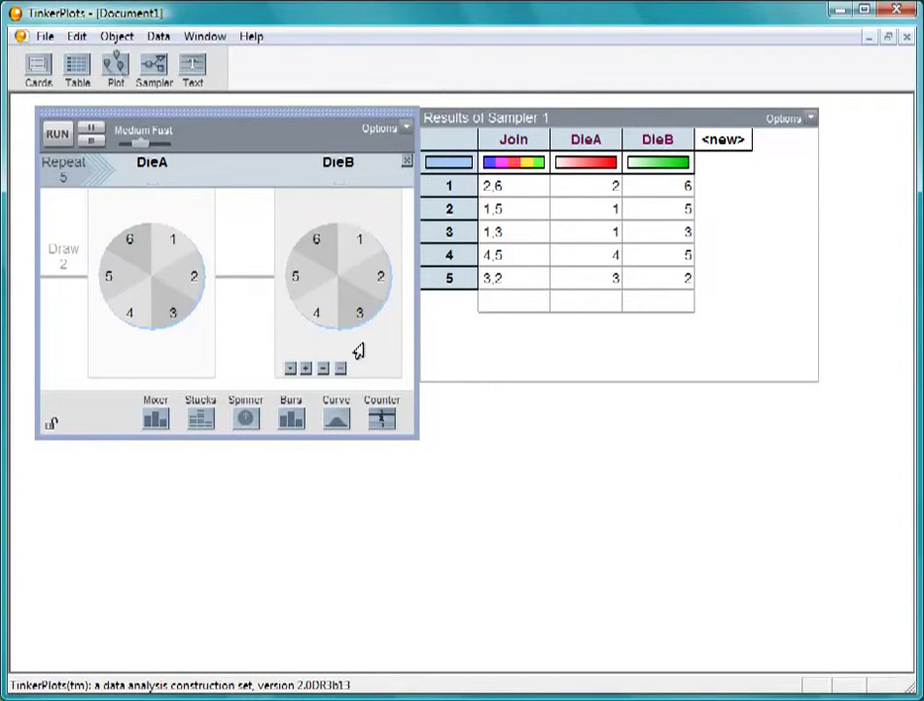
Show proportions on DieB, enlarge the sampler, and make DieB's 6 likelier than its 5
{"action": "left_click", "coordinate": [288, 369]}
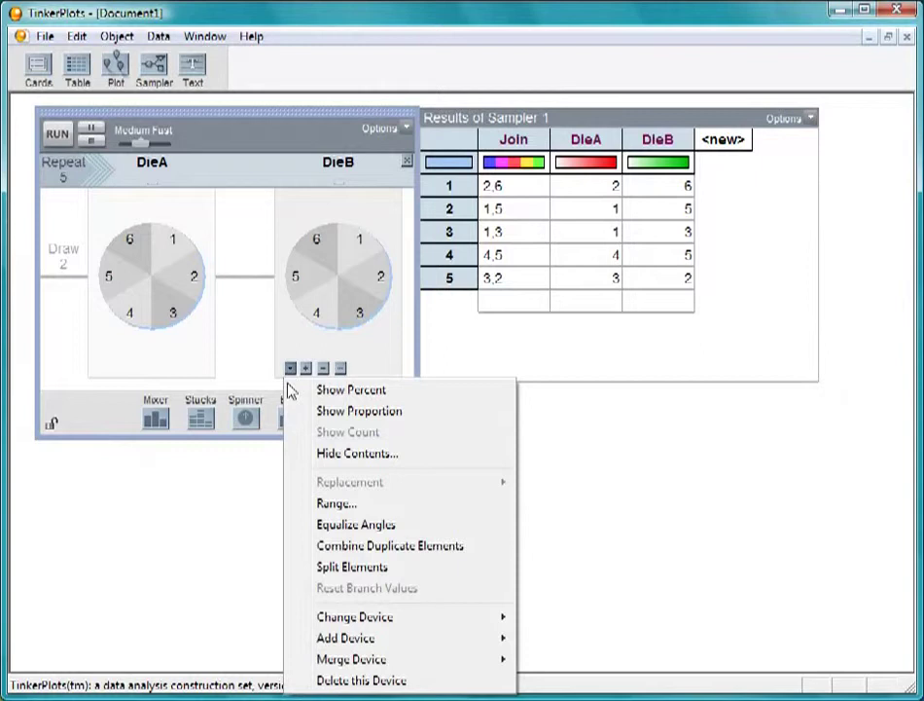
{"action": "left_click", "coordinate": [292, 410]}
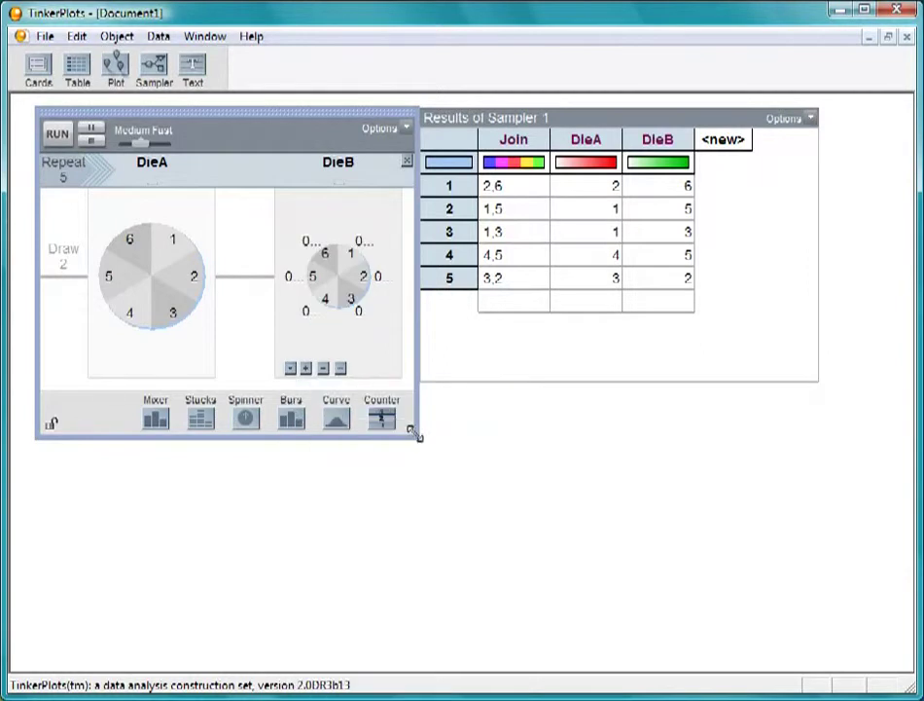
{"action": "left_click_drag", "start_coordinate": [417, 436], "coordinate": [737, 646]}
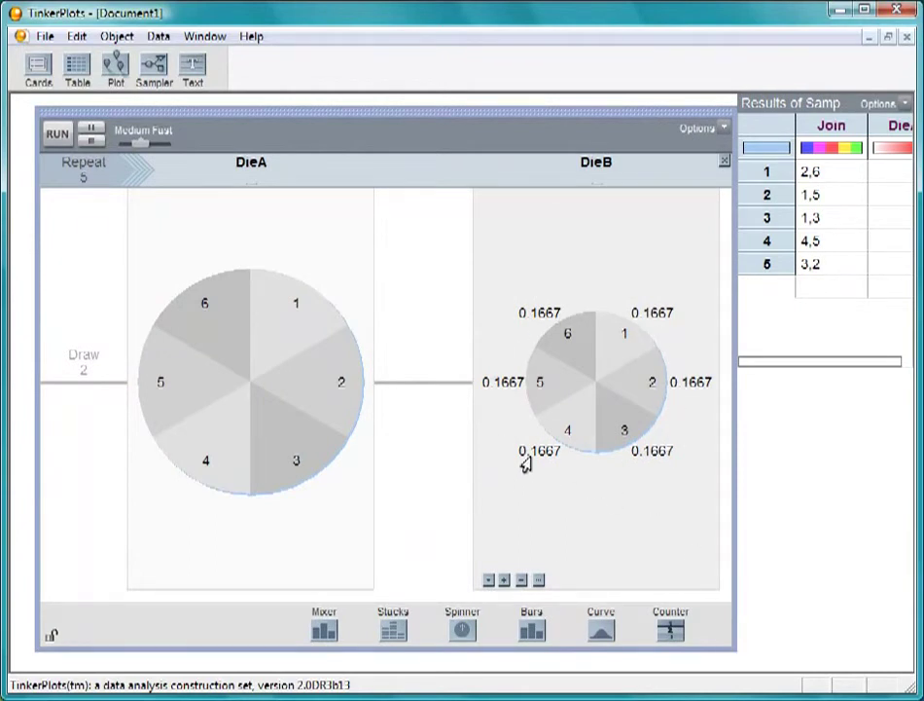
{"action": "left_click_drag", "start_coordinate": [563, 363], "coordinate": [538, 389]}
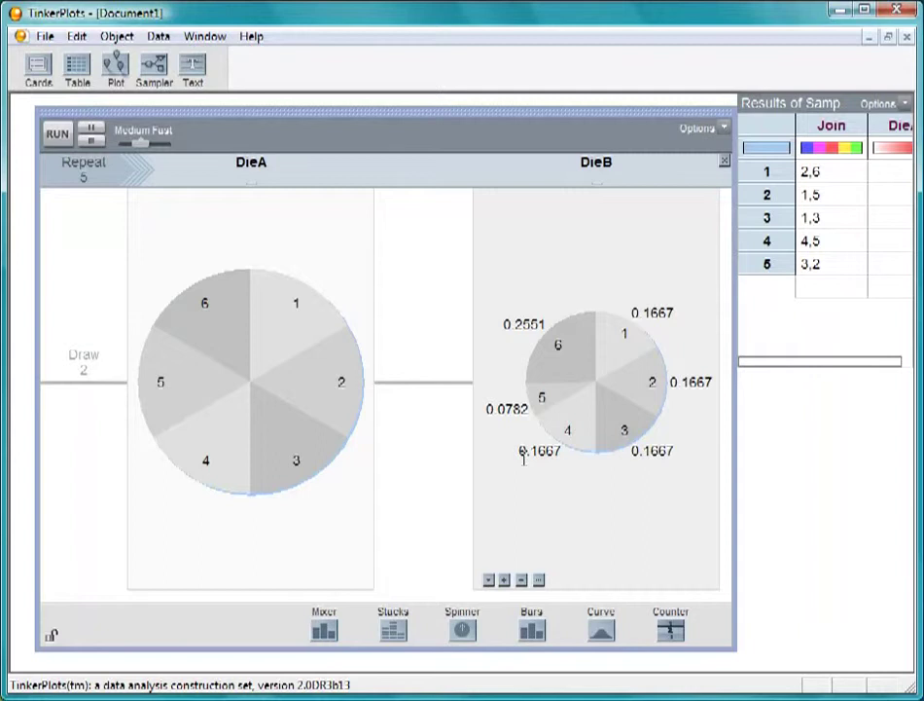
Equalize DieB's sector angles again and shrink the sampler to make room for the table
{"action": "left_click", "coordinate": [490, 582]}
{"action": "left_click", "coordinate": [499, 419]}
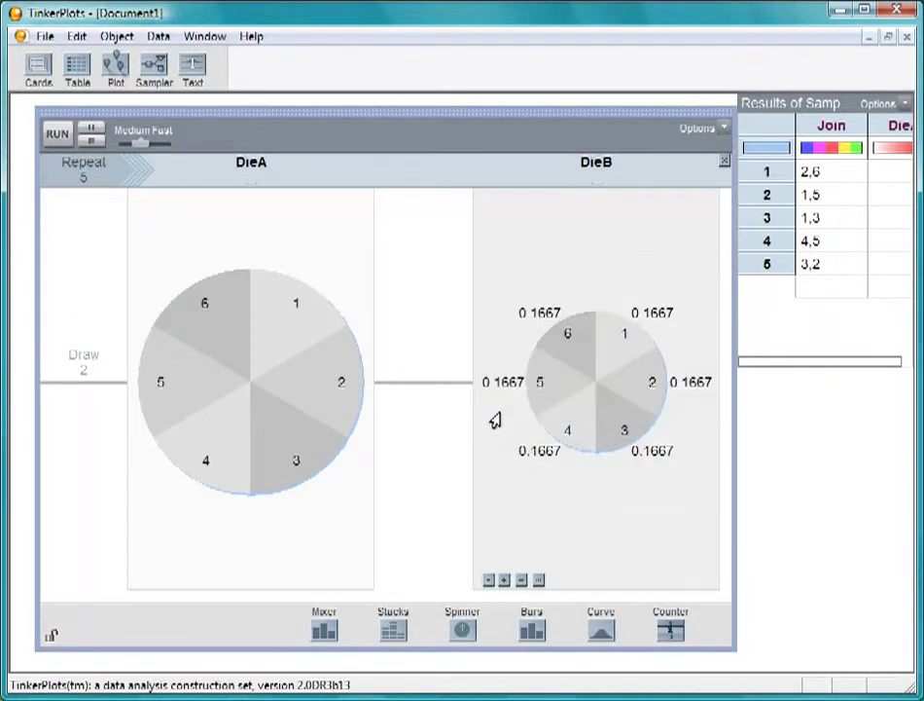
{"action": "left_click", "coordinate": [490, 581]}
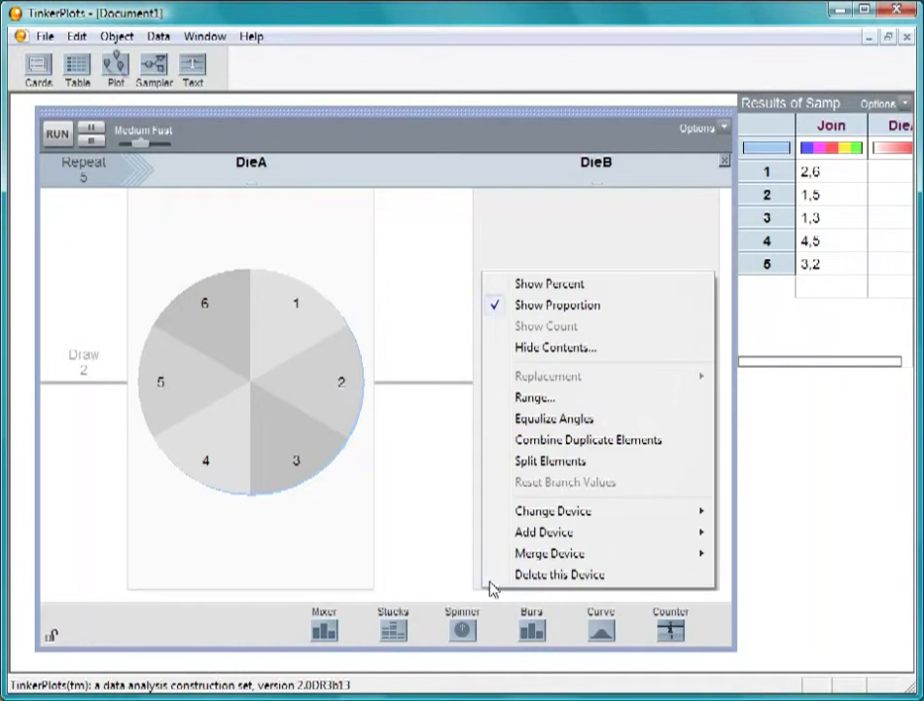
{"action": "left_click", "coordinate": [773, 483]}
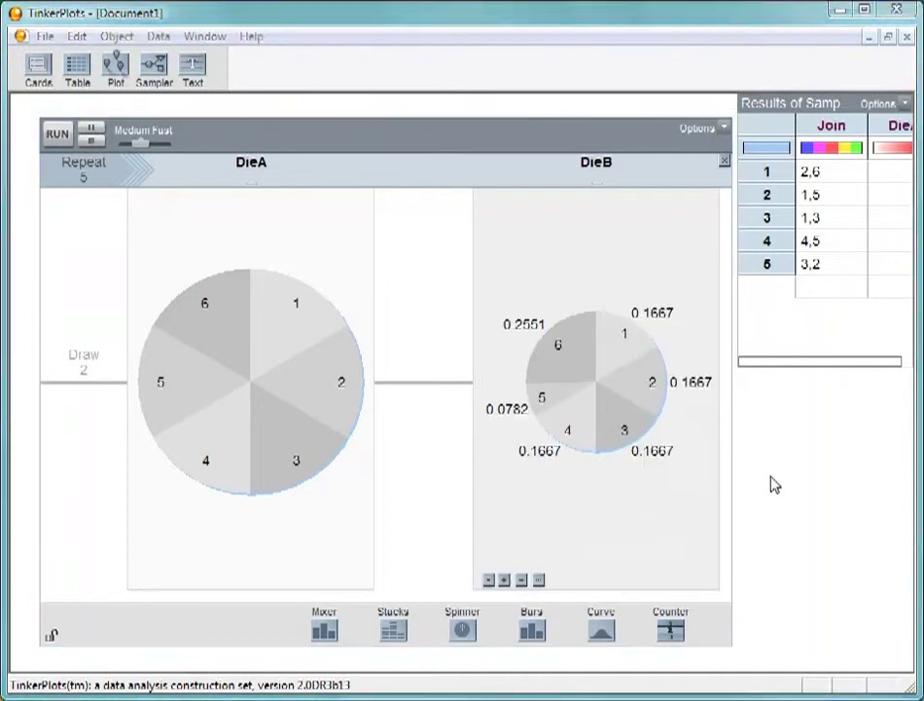
{"action": "left_click_drag", "start_coordinate": [732, 647], "coordinate": [535, 483]}
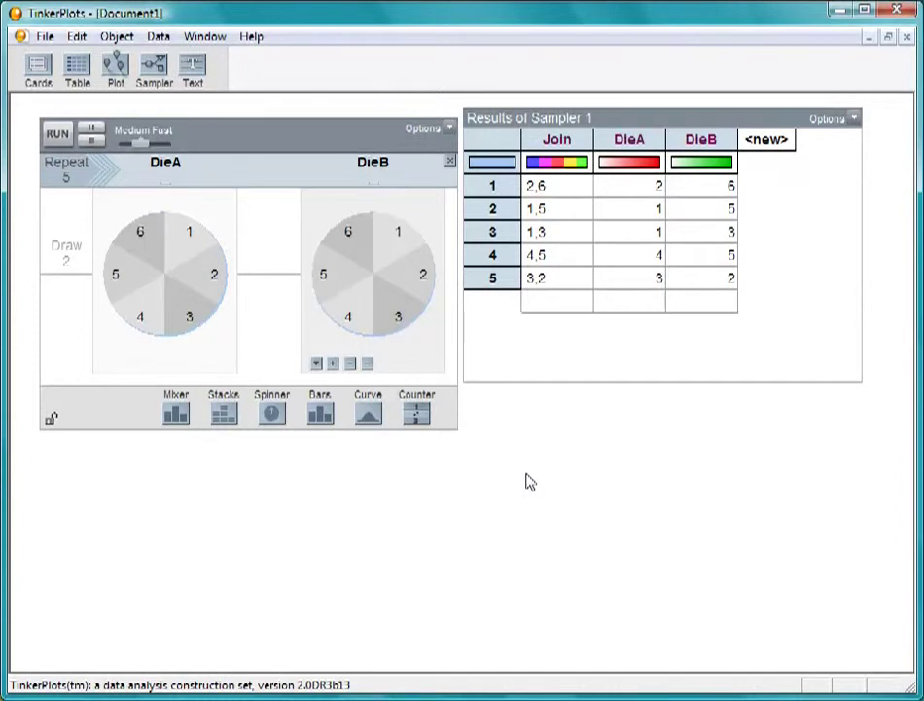
Set Repeat to 40 and run the sampler at the fastest speed
{"action": "left_click", "coordinate": [66, 178]}
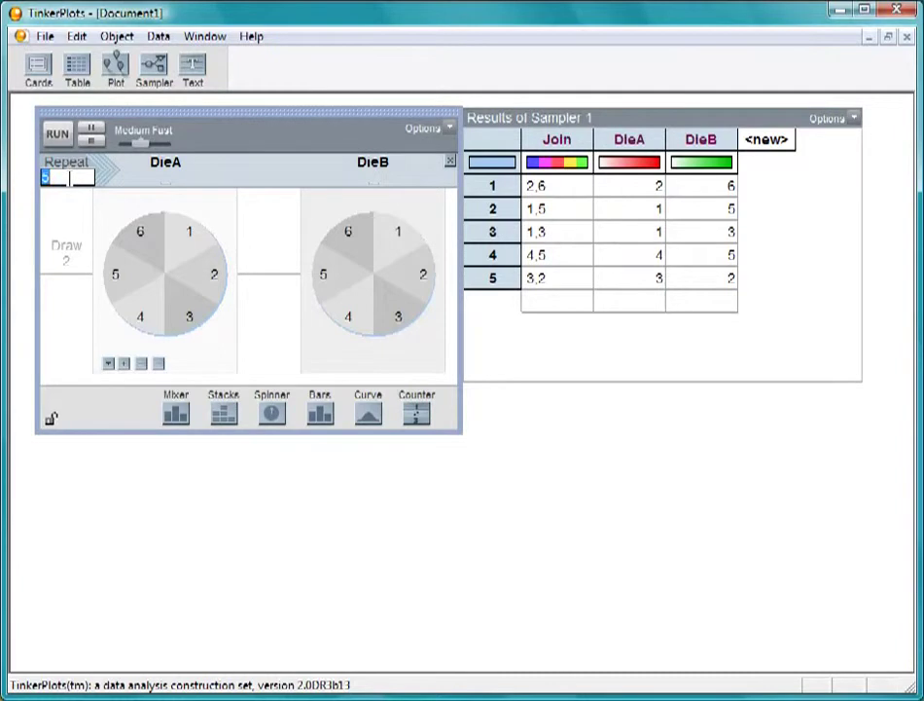
{"action": "type", "text": "40"}
{"action": "left_click", "coordinate": [107, 463]}
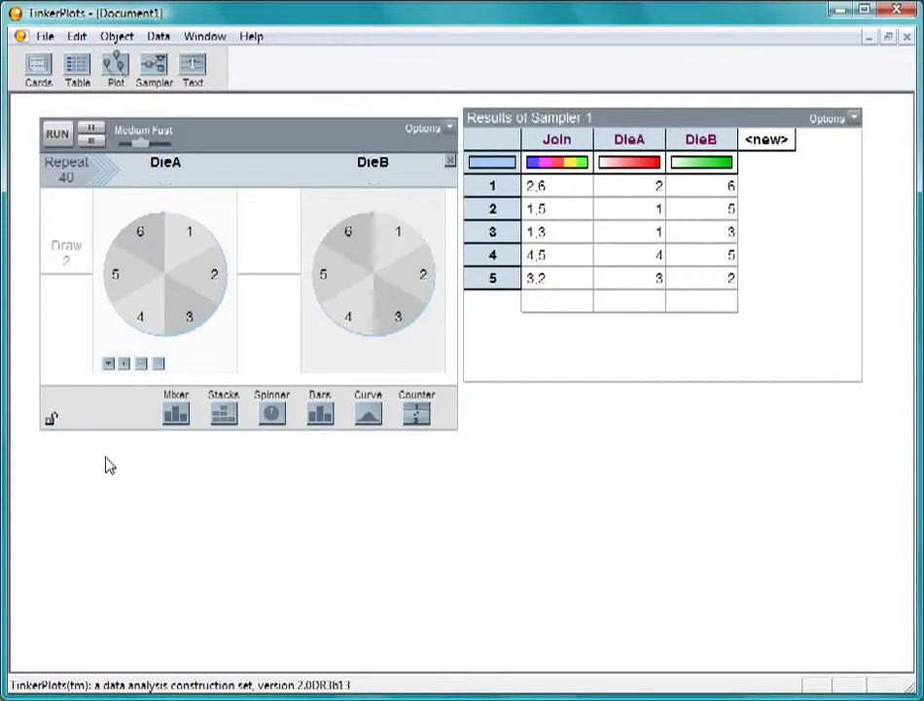
{"action": "left_click", "coordinate": [58, 133]}
{"action": "left_click_drag", "start_coordinate": [144, 143], "coordinate": [164, 143]}
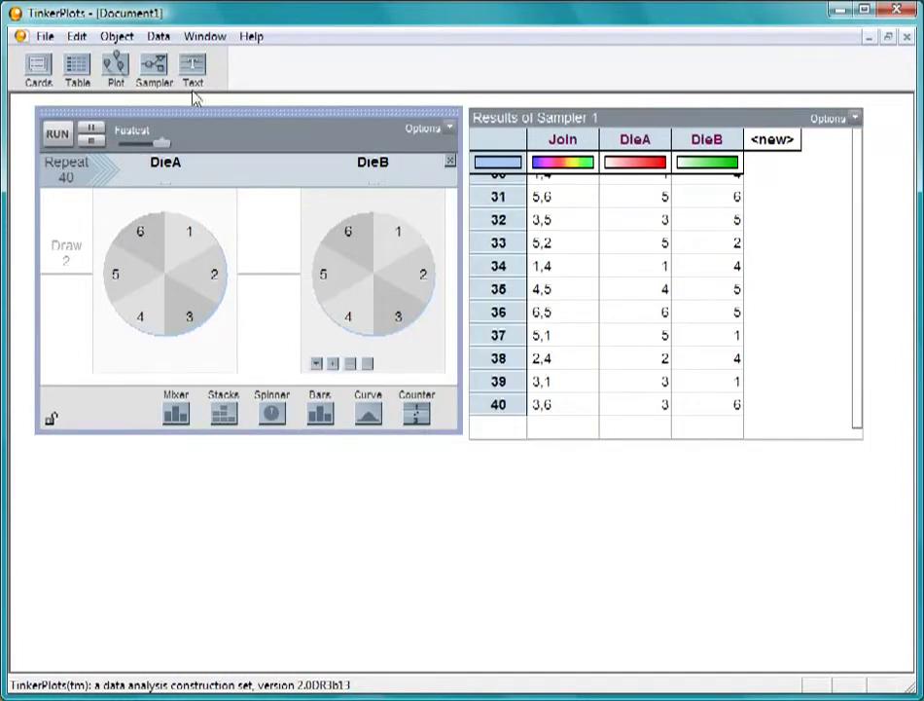
Add an enlarged plot of the sampler results beside the results table
{"action": "left_click_drag", "start_coordinate": [115, 64], "coordinate": [477, 397]}
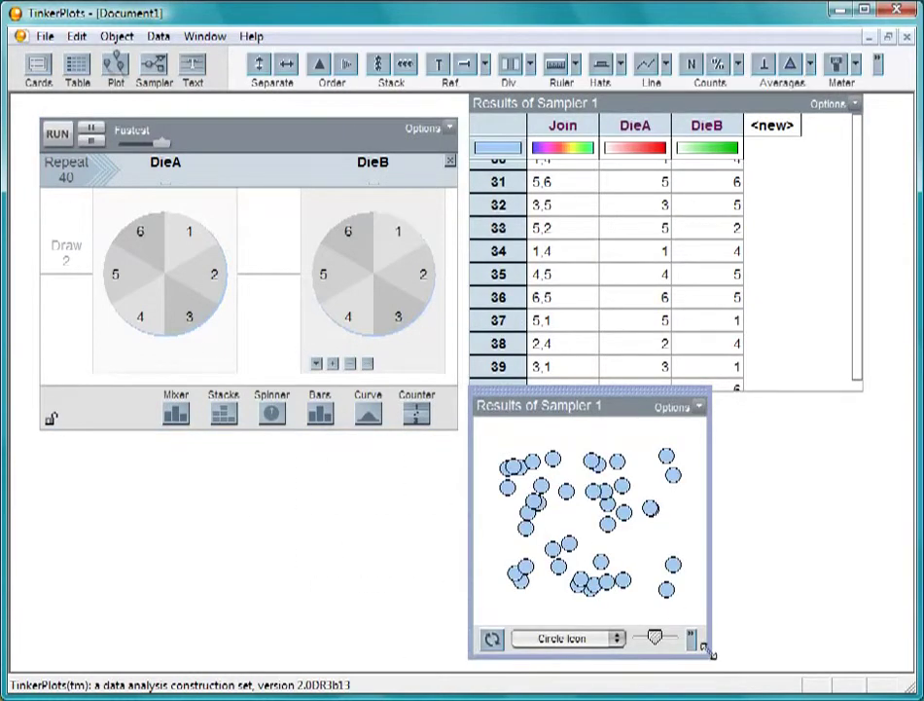
{"action": "left_click_drag", "start_coordinate": [712, 652], "coordinate": [872, 645]}
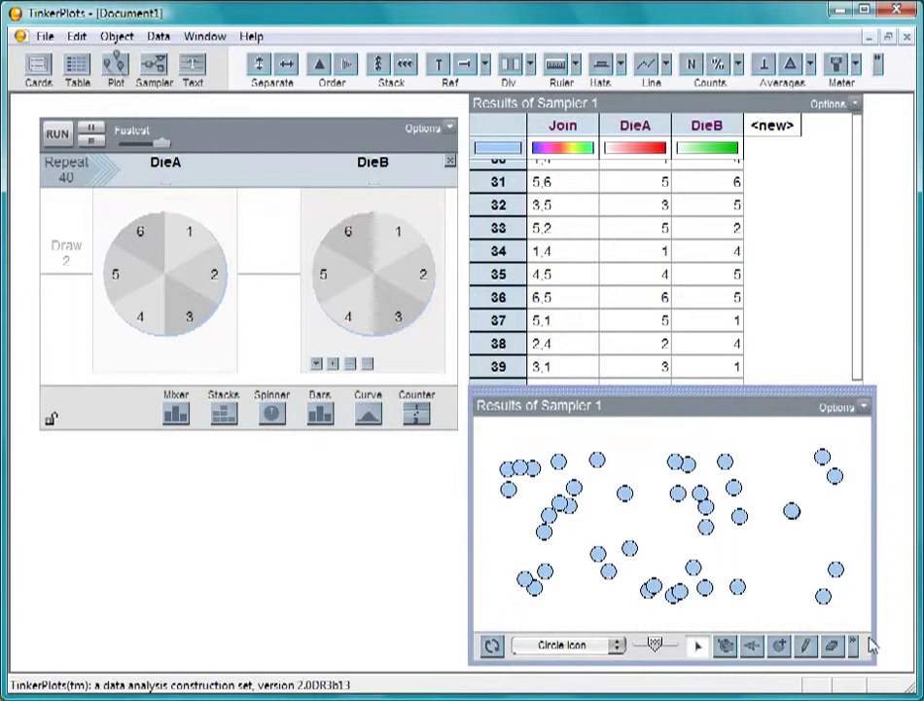
{"action": "left_click", "coordinate": [774, 276]}
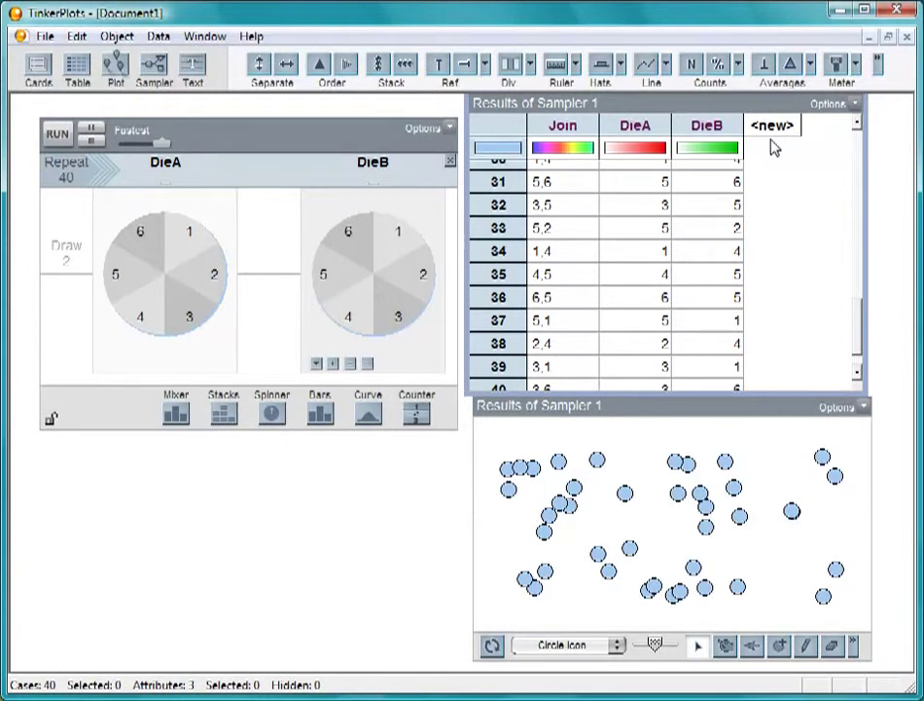
Turn on Sum of Joined Values in Result Options to add a Sum column
{"action": "left_click", "coordinate": [853, 105]}
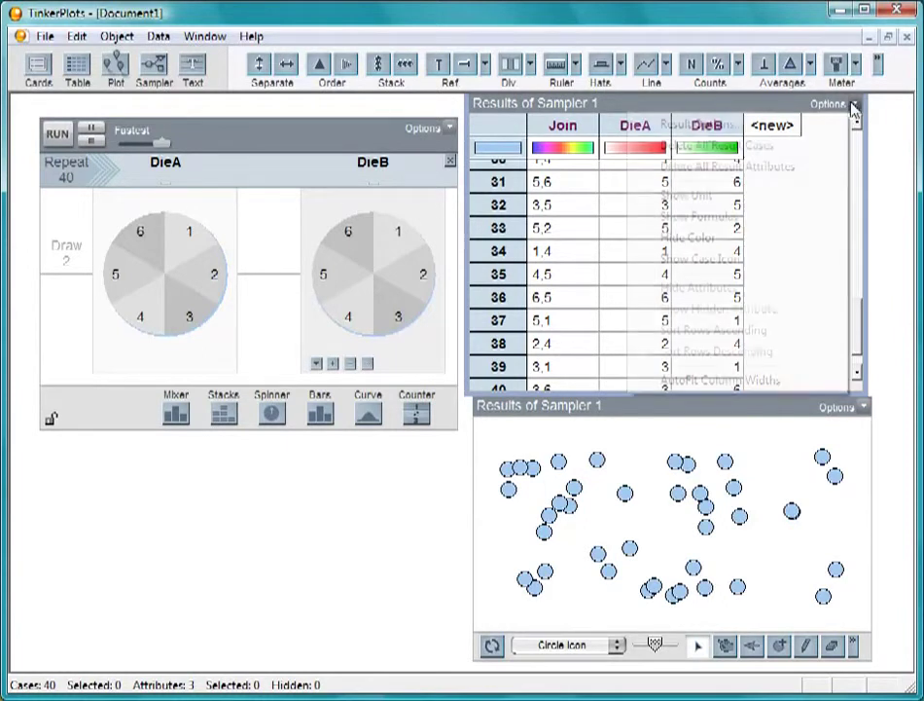
{"action": "left_click", "coordinate": [830, 123]}
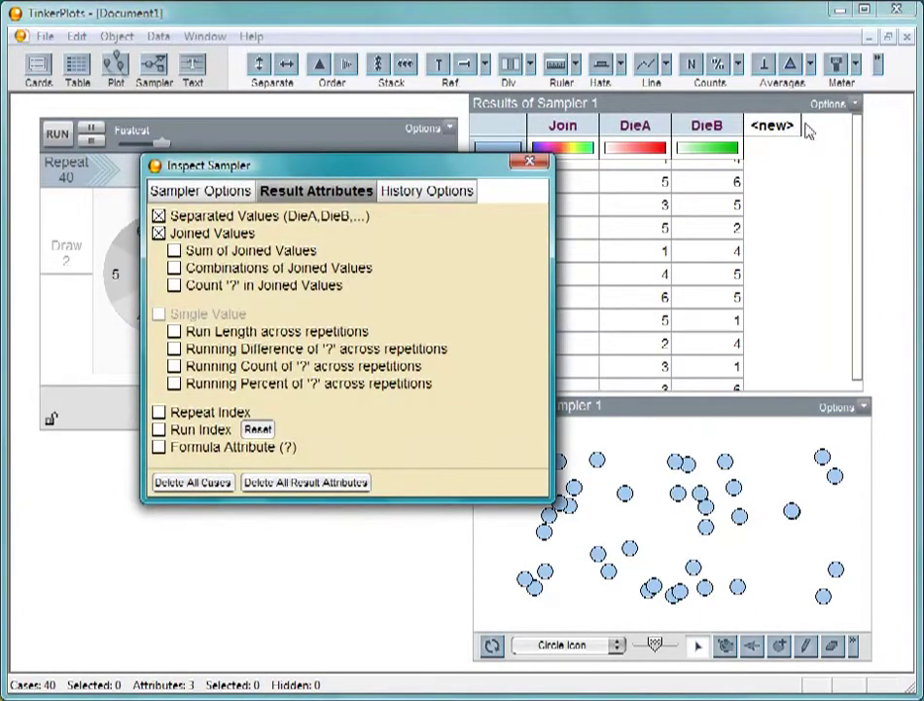
{"action": "left_click", "coordinate": [174, 252]}
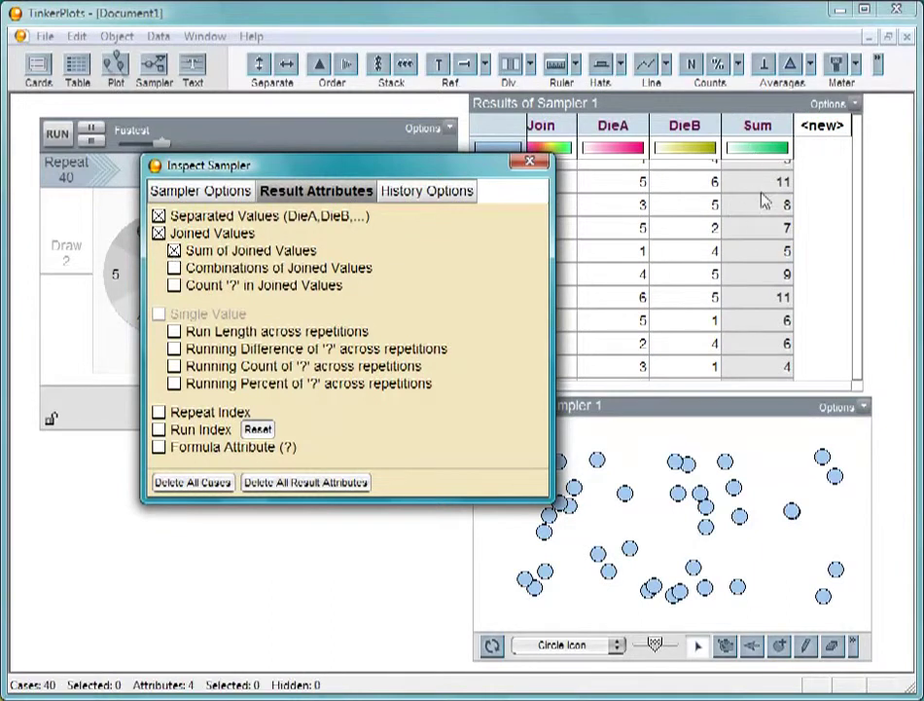
{"action": "left_click", "coordinate": [530, 163]}
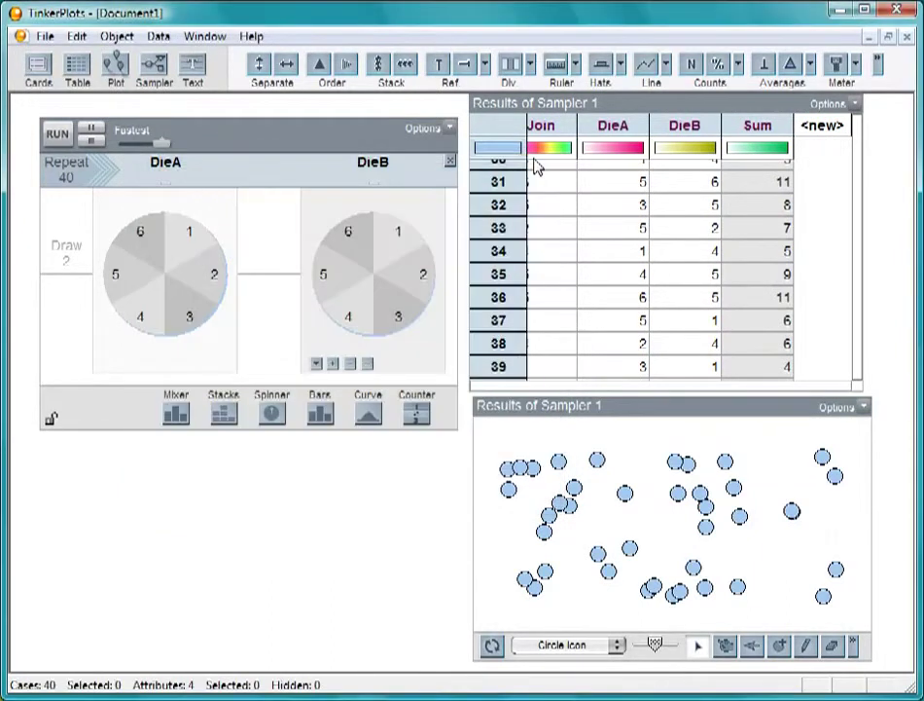
Colour the plot's dots by Sum, separate them along Sum, and stack them
{"action": "left_click", "coordinate": [767, 129]}
{"action": "left_click_drag", "start_coordinate": [646, 588], "coordinate": [766, 521]}
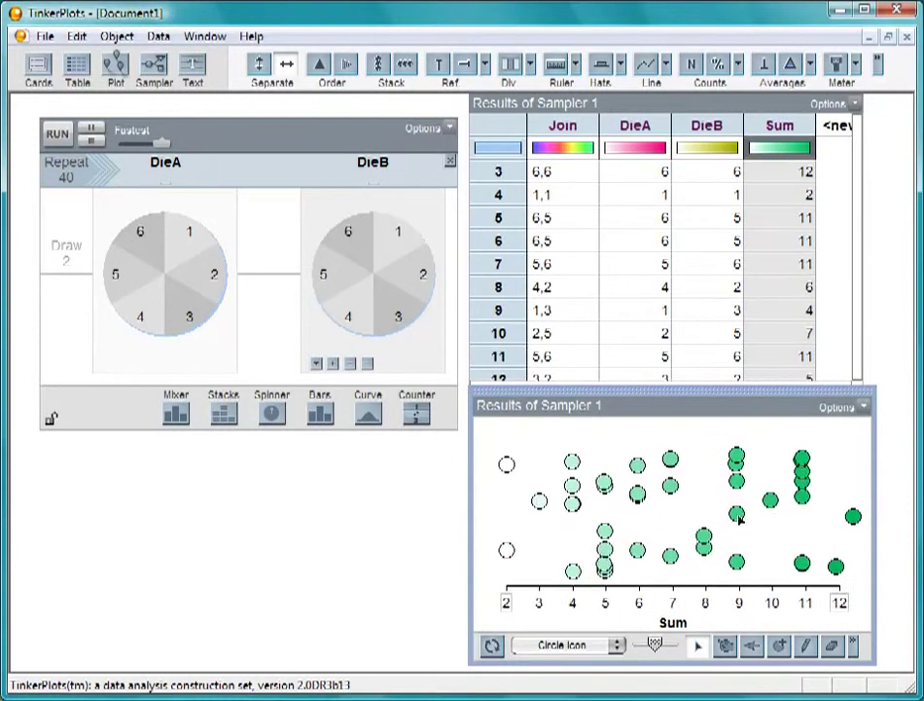
{"action": "left_click", "coordinate": [380, 68]}
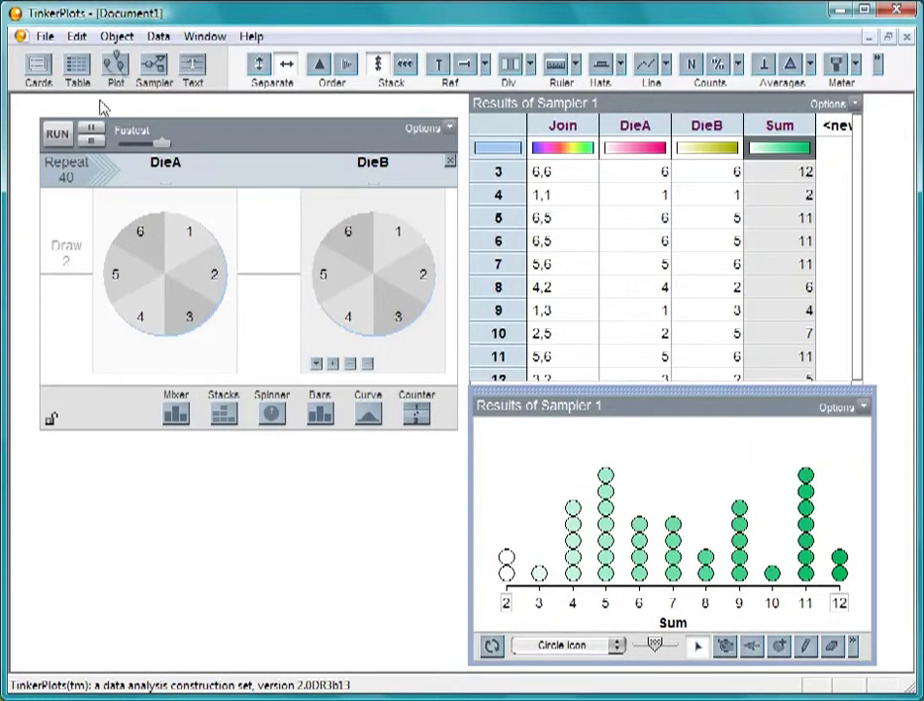
Rerun the sampler three times to refresh the stacked Sum plot
{"action": "left_click", "coordinate": [58, 135]}
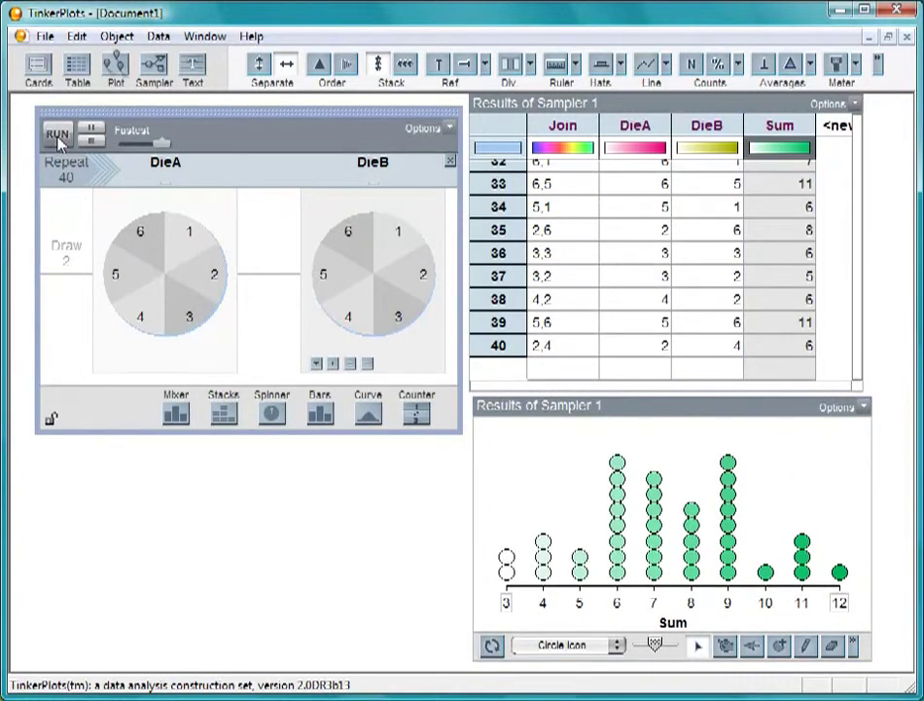
{"action": "left_click", "coordinate": [57, 135]}
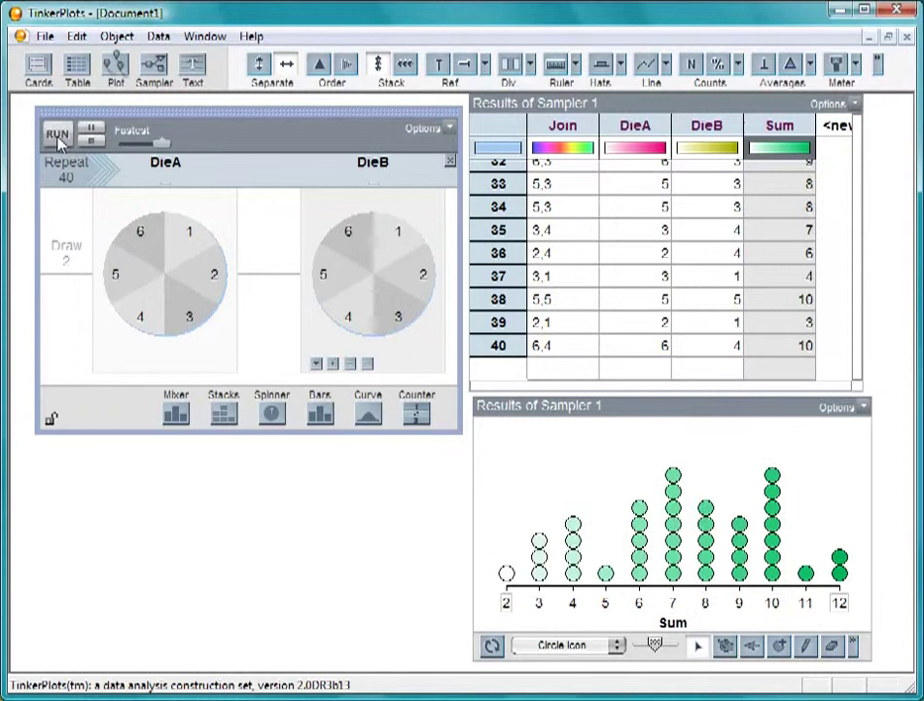
{"action": "left_click", "coordinate": [58, 136]}
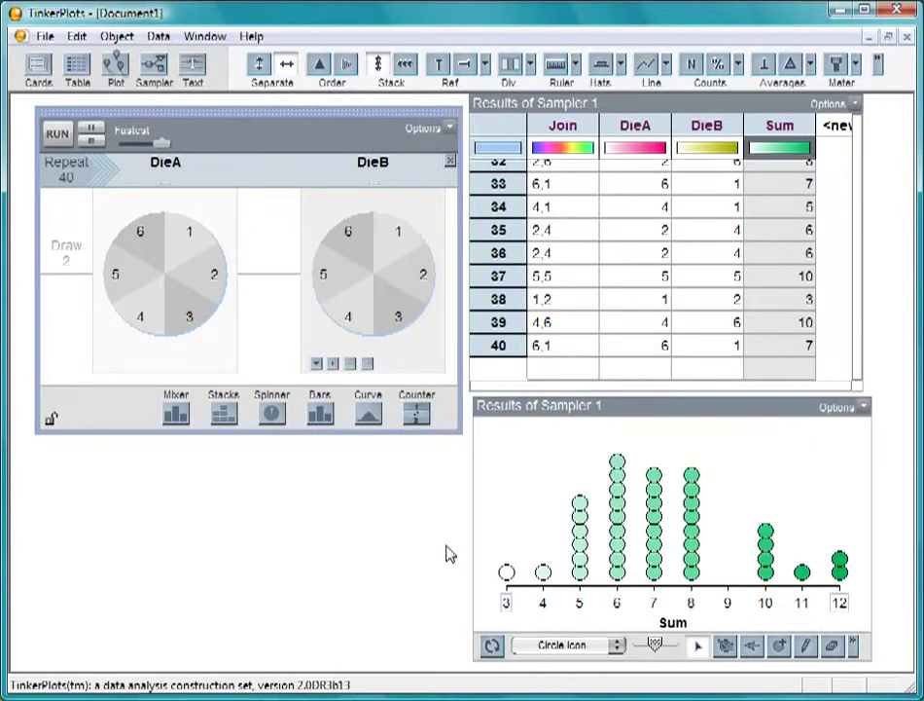
Set the Sum axis to start at 2
{"action": "left_click", "coordinate": [505, 602]}
{"action": "double_click", "coordinate": [505, 601]}
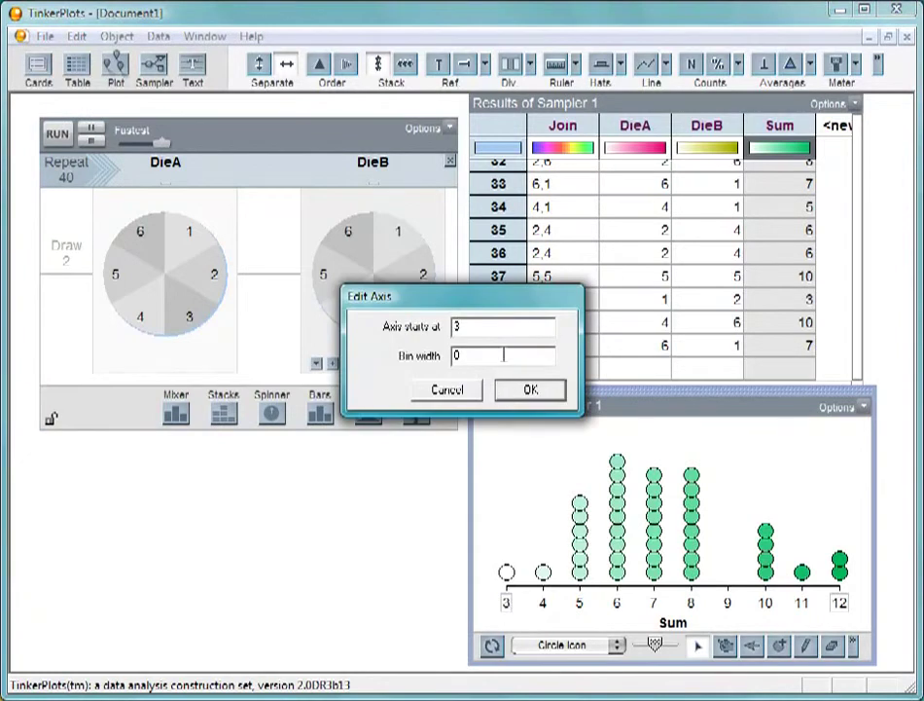
{"action": "double_click", "coordinate": [456, 327]}
{"action": "type", "text": "2"}
{"action": "left_click", "coordinate": [531, 389]}
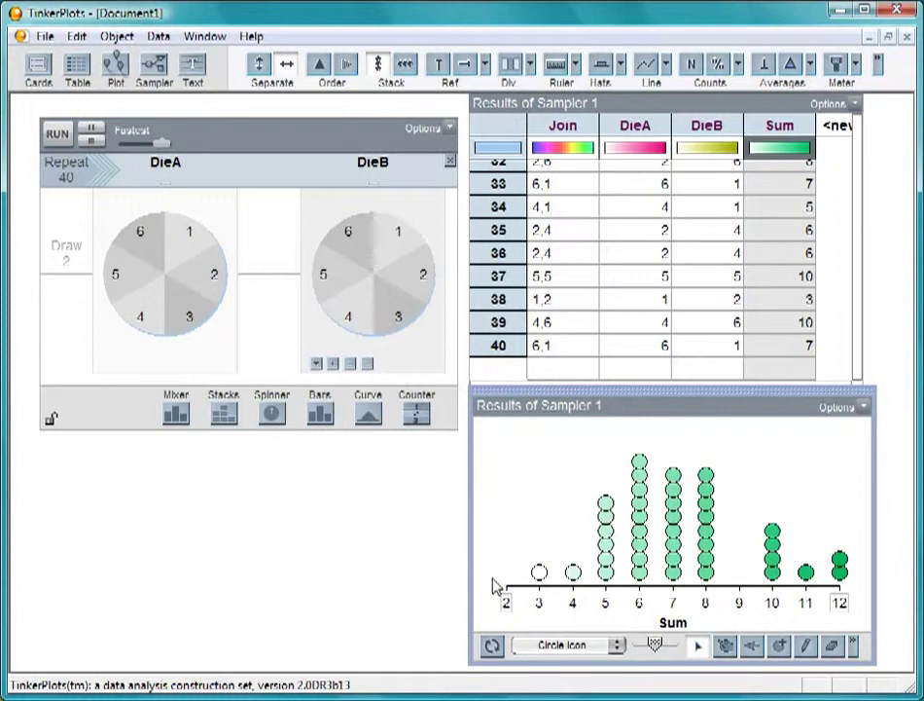
Set the Sum axis bin width to 1
{"action": "double_click", "coordinate": [838, 602]}
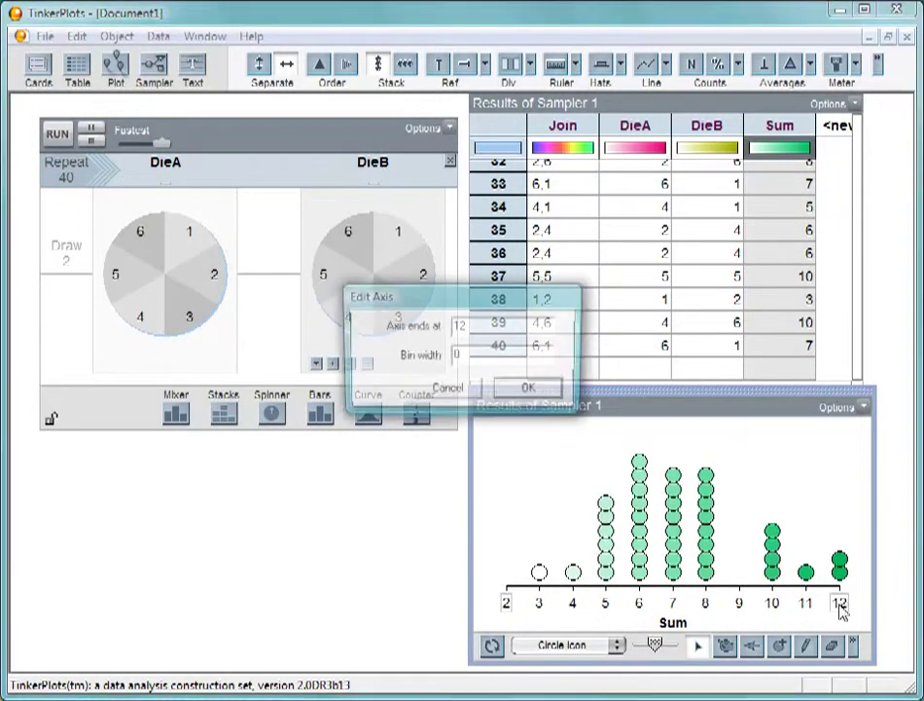
{"action": "double_click", "coordinate": [456, 356]}
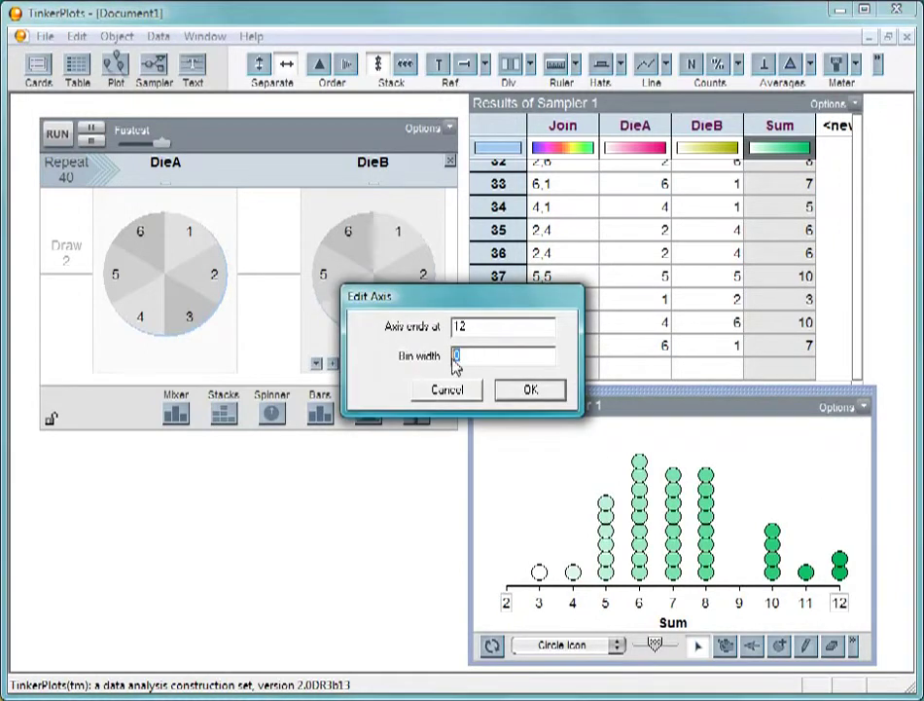
{"action": "type", "text": "1"}
{"action": "left_click", "coordinate": [529, 391]}
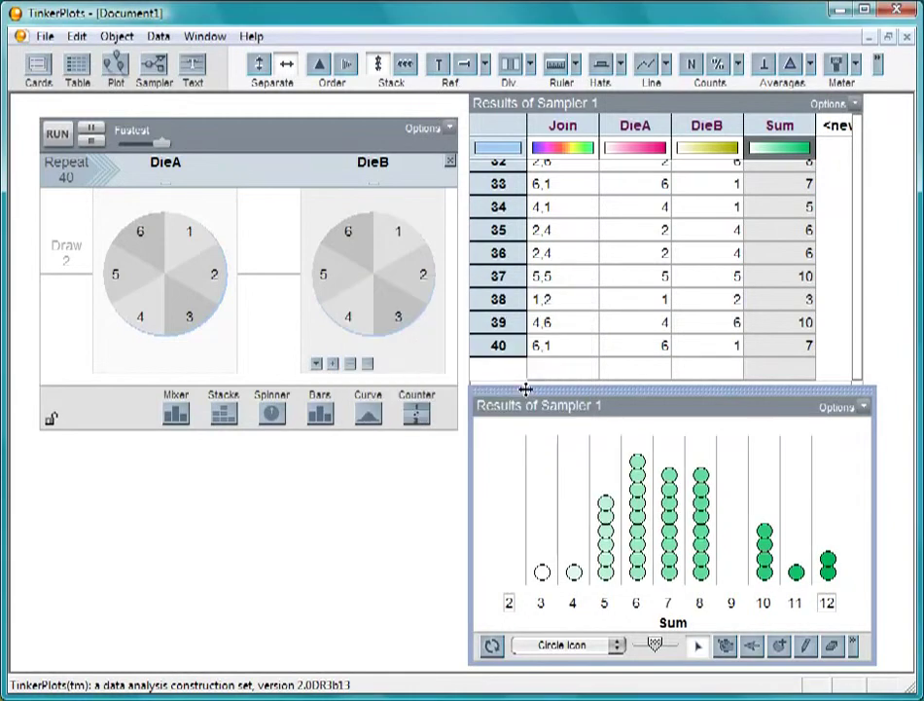
Show case counts above each Sum bin, then rerun the 40-roll sampler seven times
{"action": "left_click", "coordinate": [689, 67]}
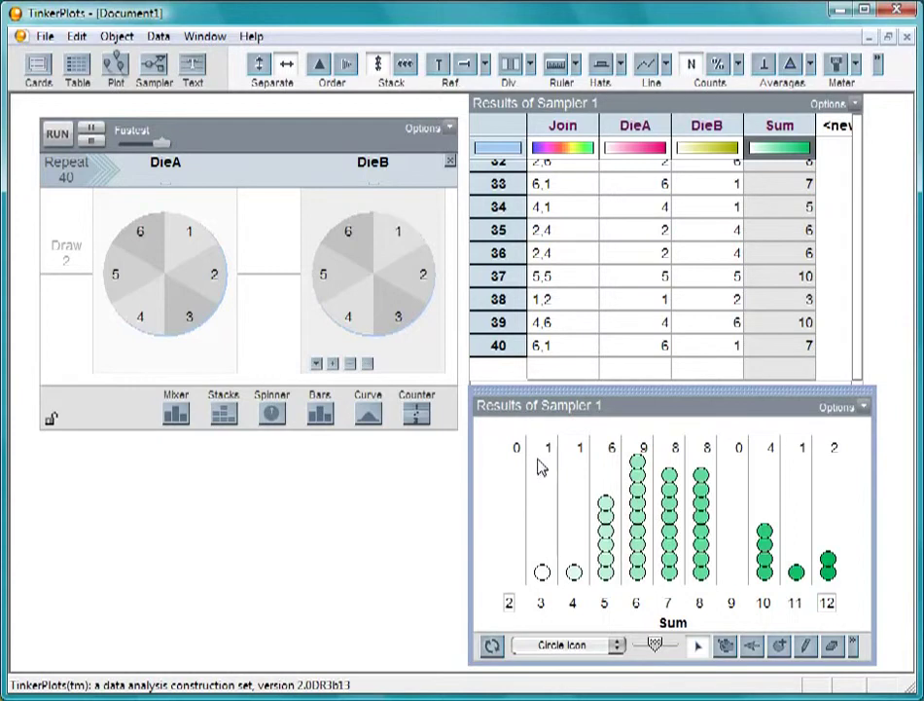
{"action": "left_click", "coordinate": [55, 133]}
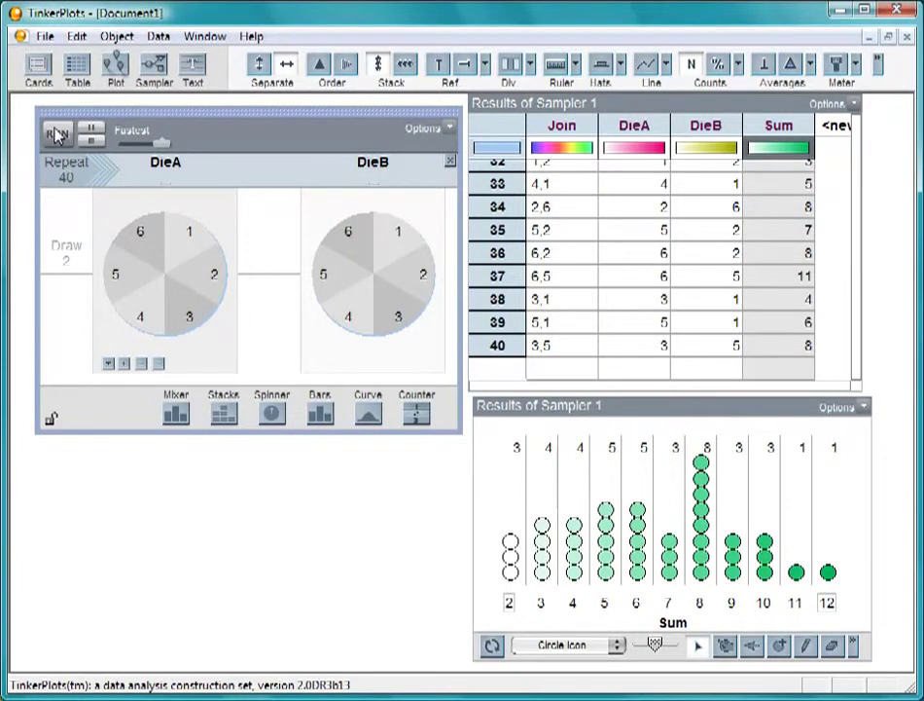
{"action": "left_click", "coordinate": [56, 133]}
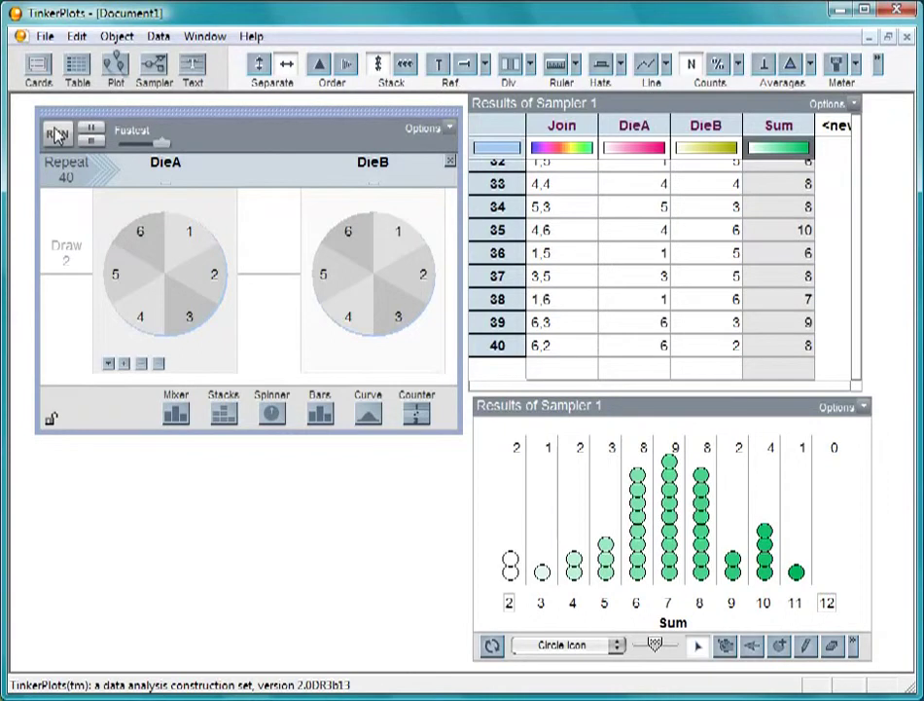
{"action": "left_click", "coordinate": [55, 133]}
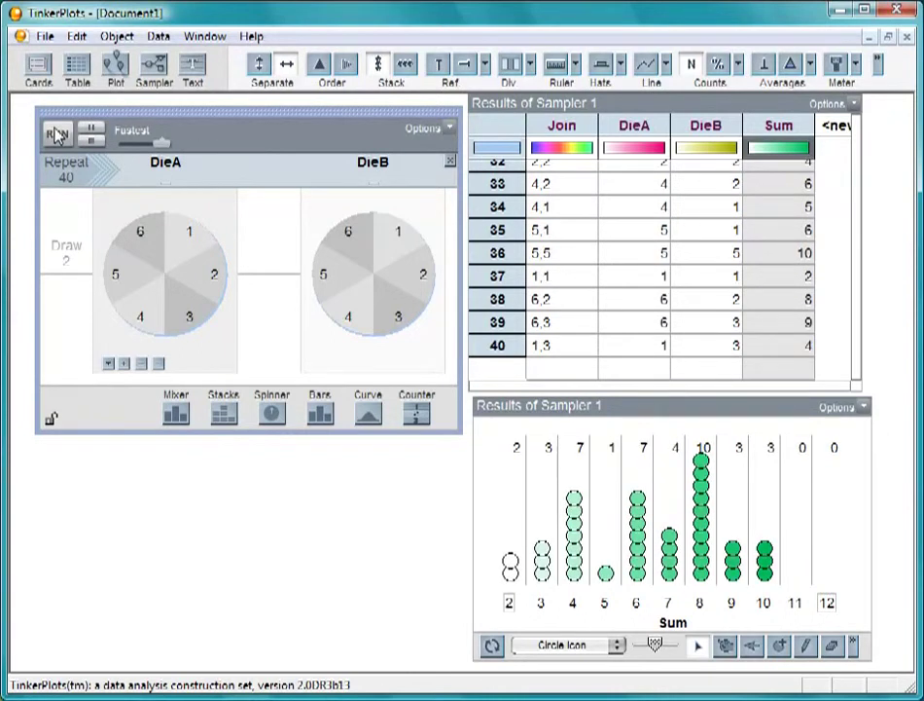
{"action": "left_click", "coordinate": [56, 133]}
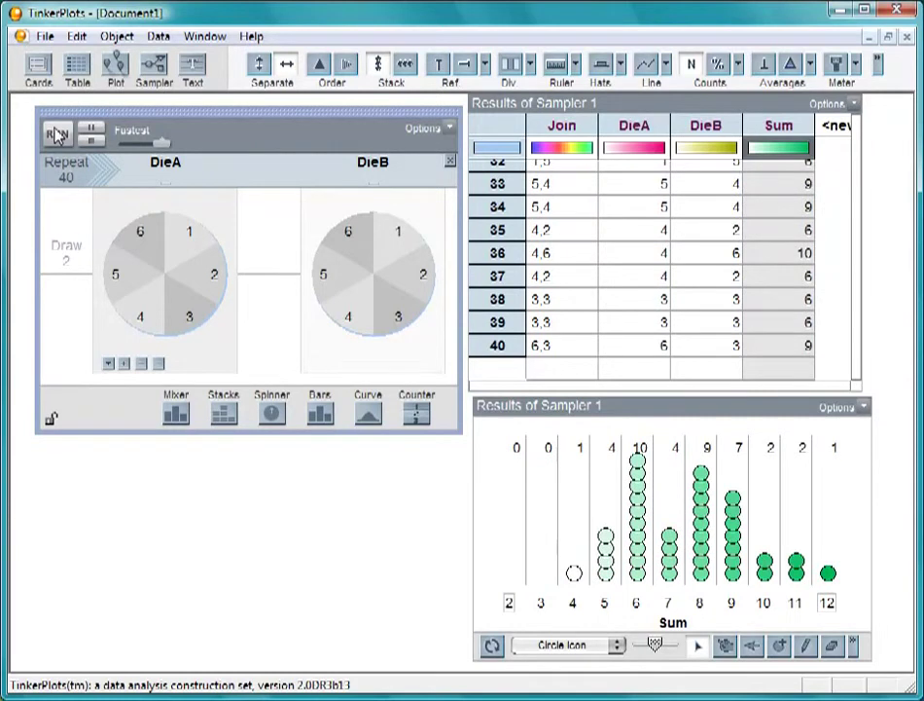
{"action": "left_click", "coordinate": [55, 133]}
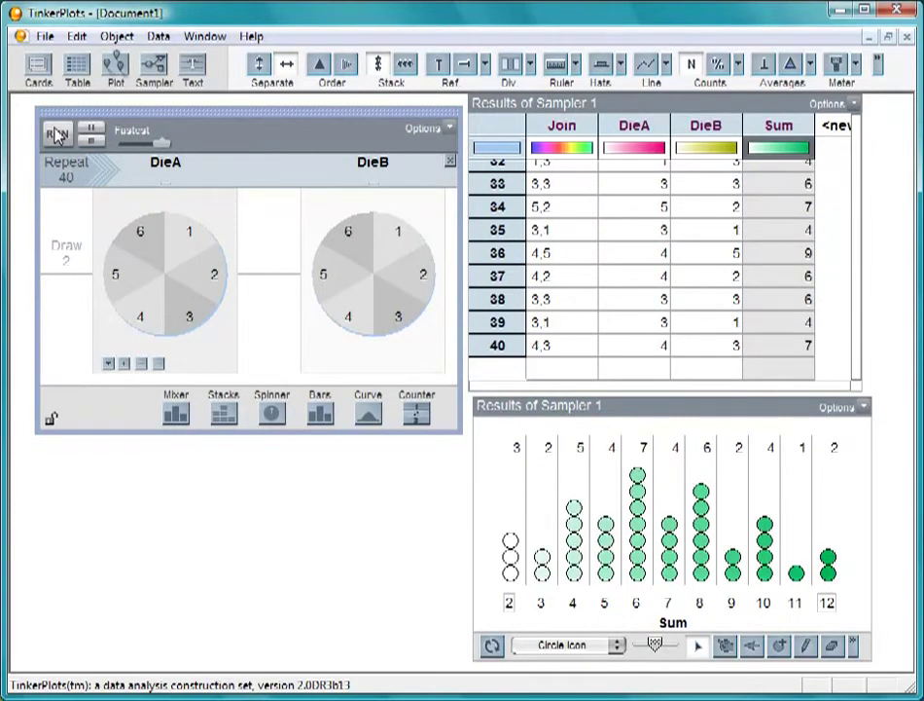
{"action": "left_click", "coordinate": [55, 134]}
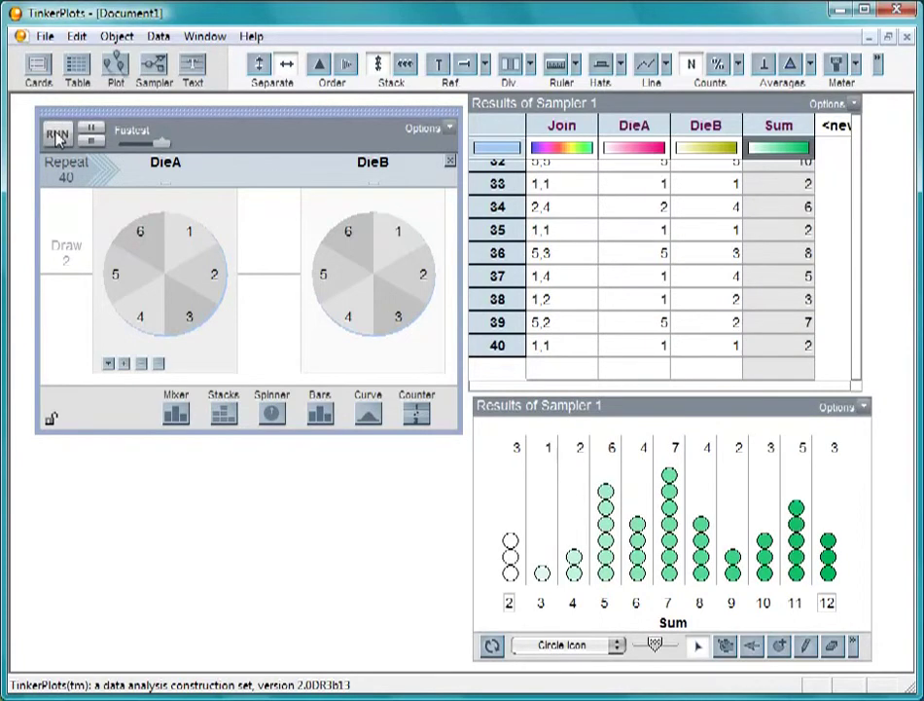
{"action": "left_click", "coordinate": [55, 134]}
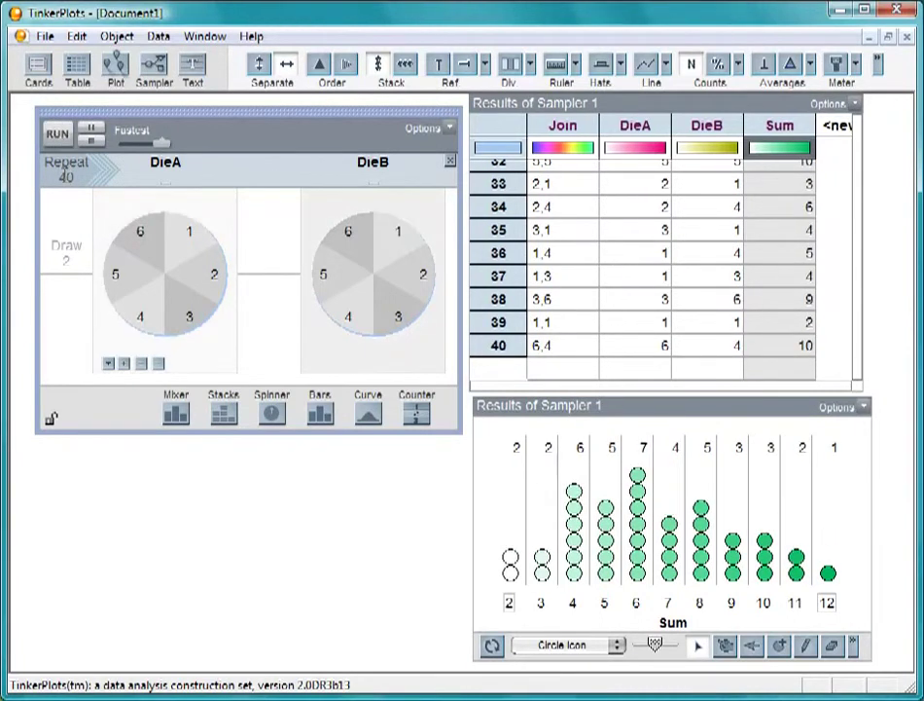
Set the sampler's Repeat count to 200
{"action": "left_click", "coordinate": [66, 176]}
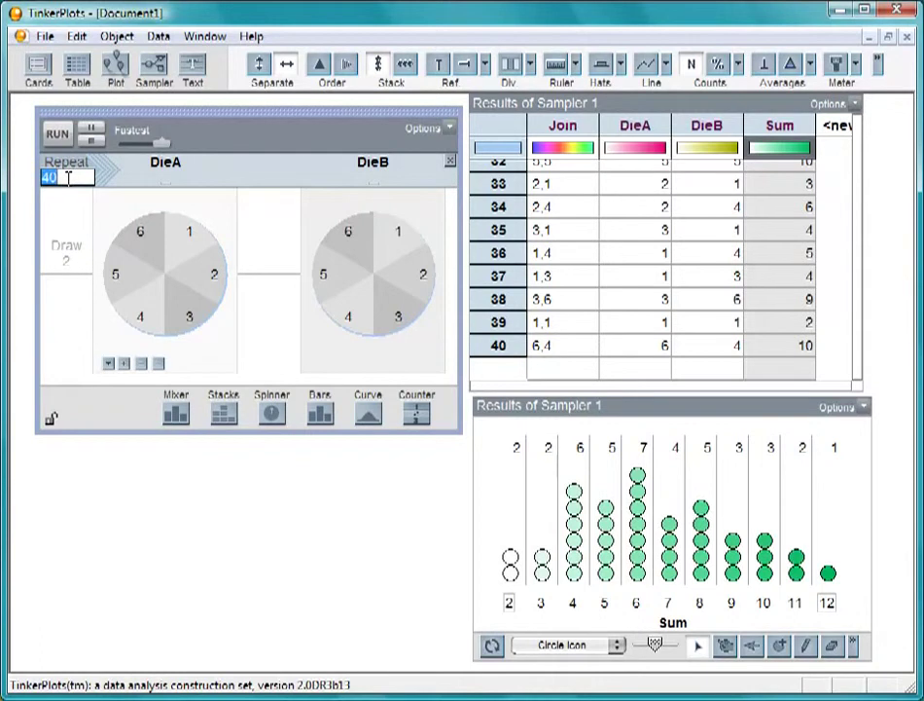
{"action": "type", "text": "200"}
{"action": "left_click", "coordinate": [39, 216]}
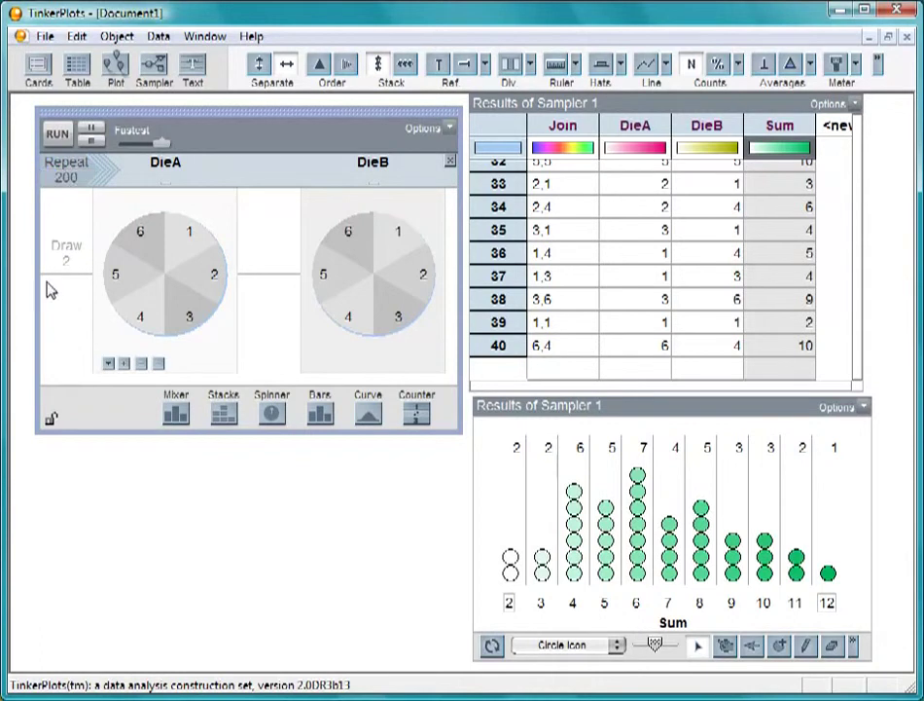
Run the 200-repeat dice sampler five times, refilling the table and Sum plot each time
{"action": "left_click", "coordinate": [56, 136]}
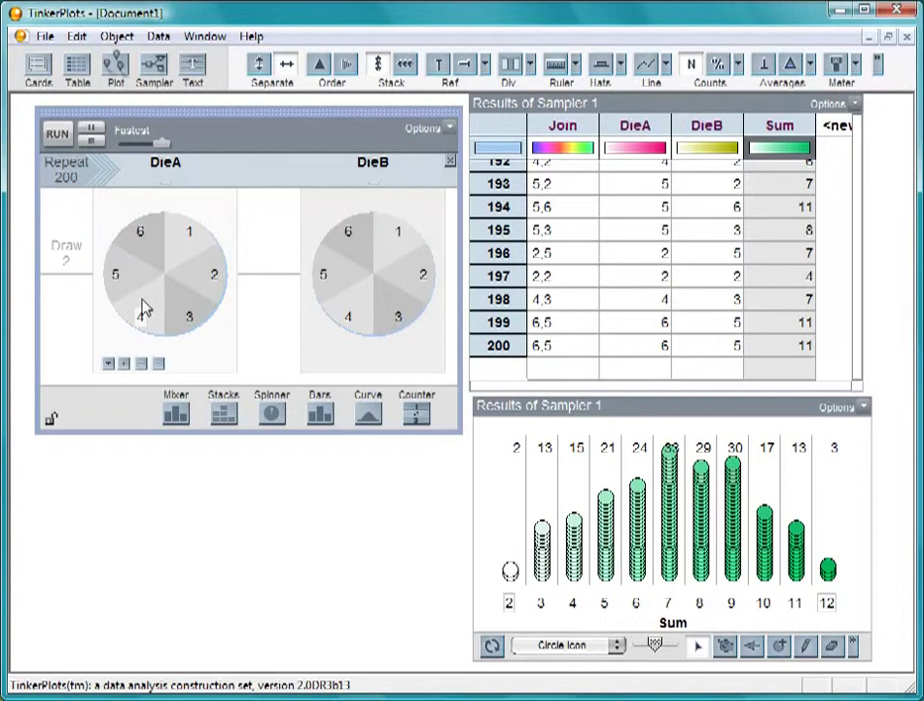
{"action": "left_click", "coordinate": [56, 135]}
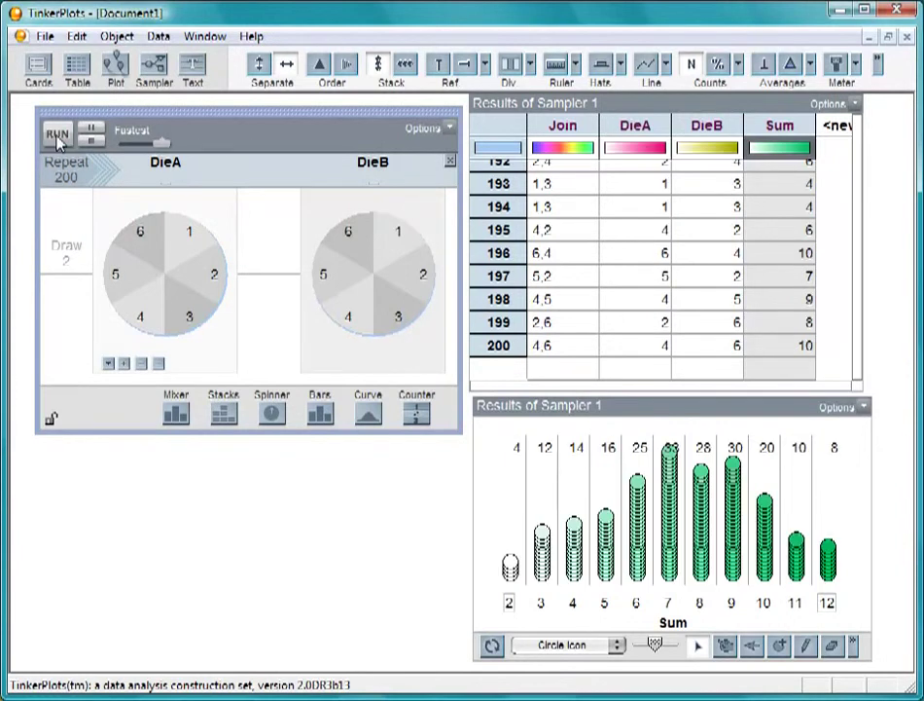
{"action": "left_click", "coordinate": [57, 135]}
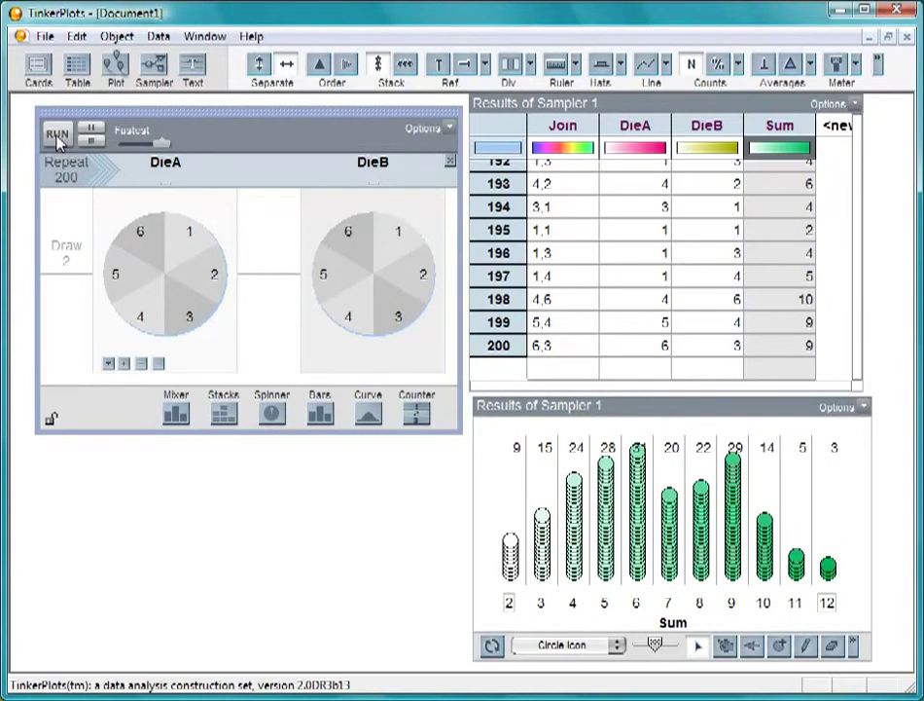
{"action": "left_click", "coordinate": [56, 135]}
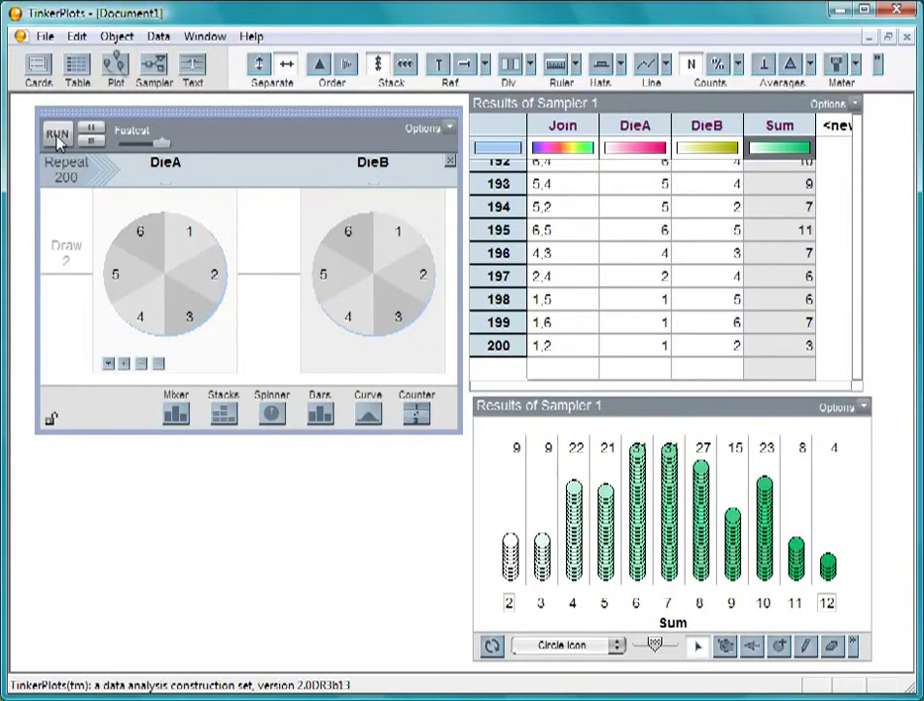
{"action": "left_click", "coordinate": [57, 135]}
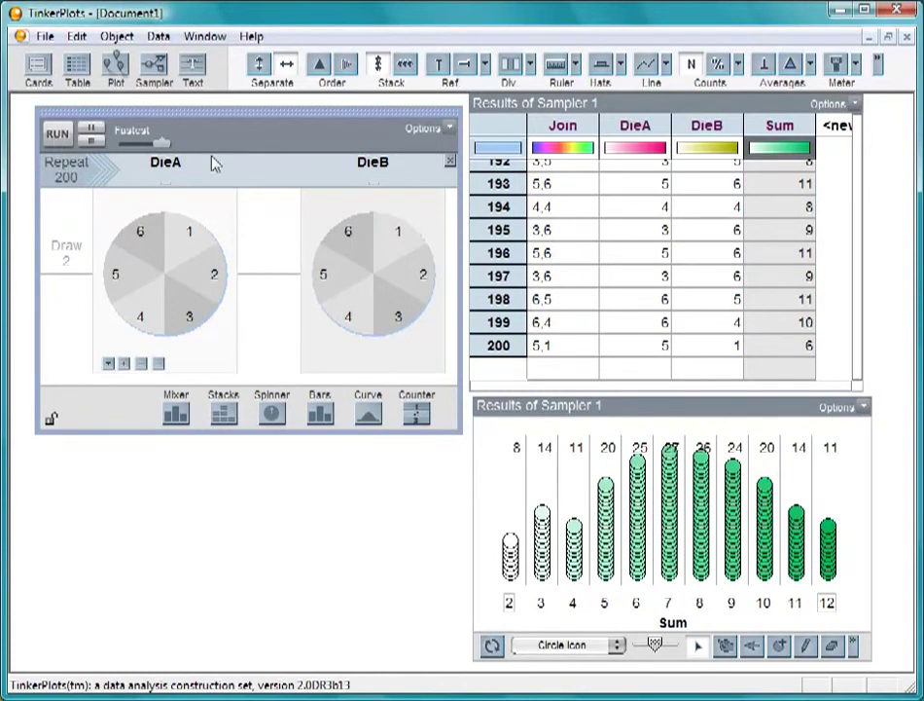
Colour the Sum plot by Join, then select a sum-2 case and two sum-3 cases to locate their table rows
{"action": "left_click", "coordinate": [561, 125]}
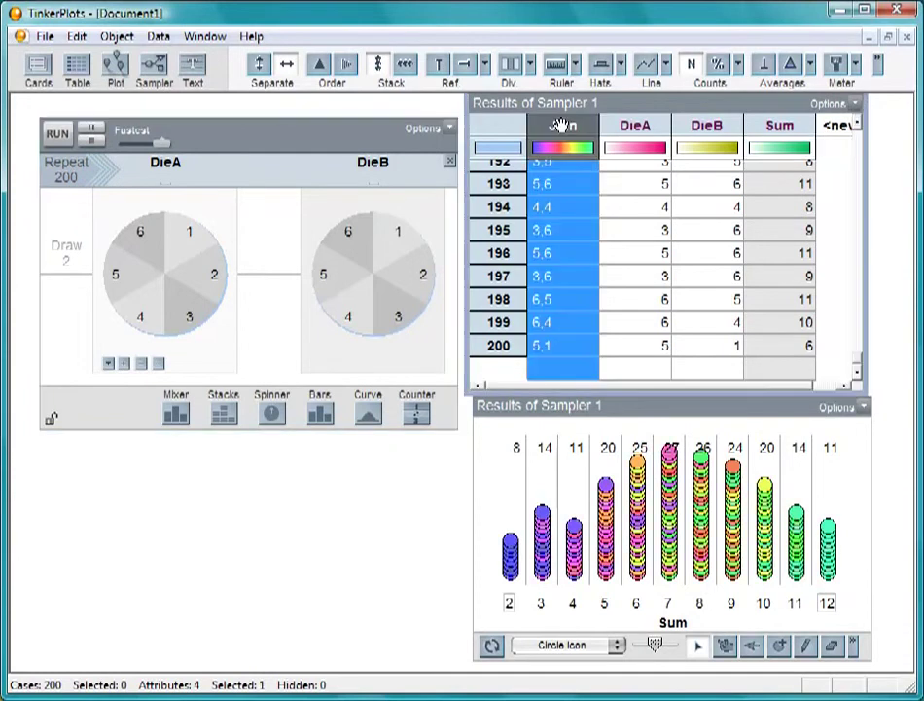
{"action": "left_click", "coordinate": [512, 544]}
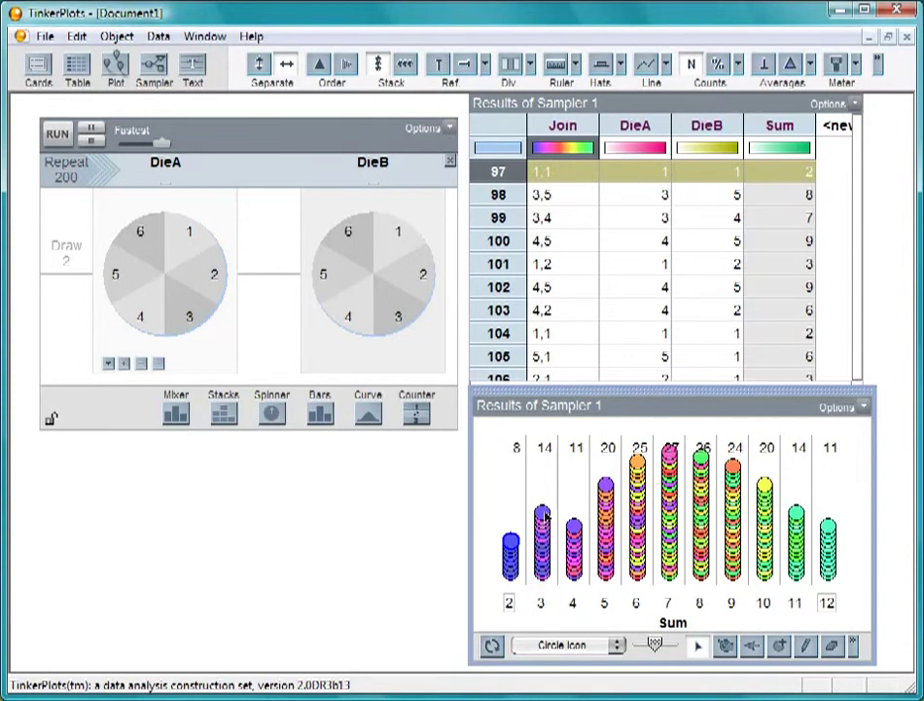
{"action": "left_click", "coordinate": [545, 519]}
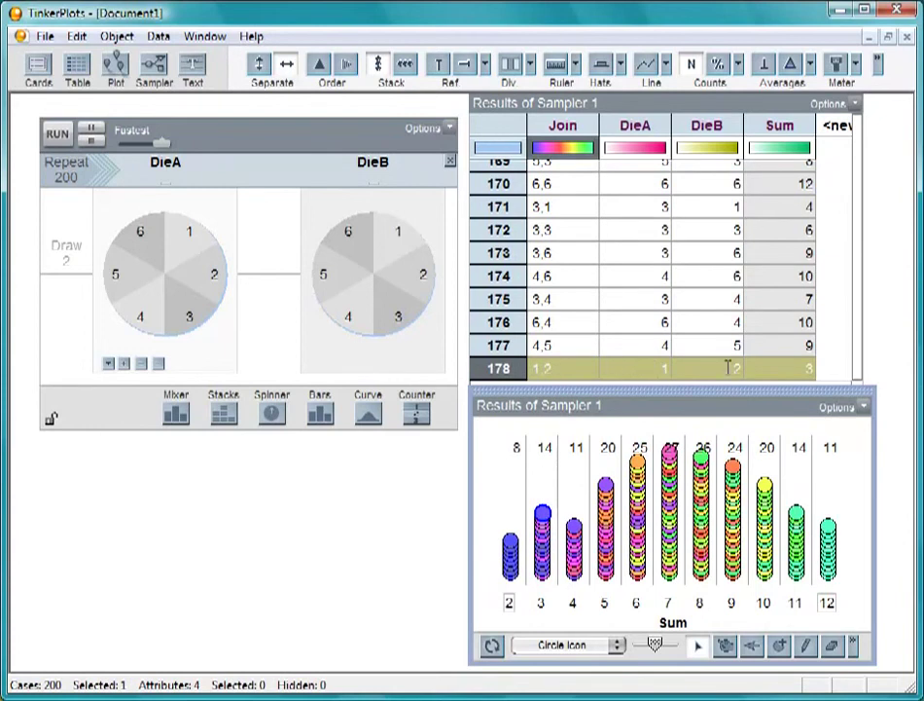
{"action": "left_click", "coordinate": [544, 533]}
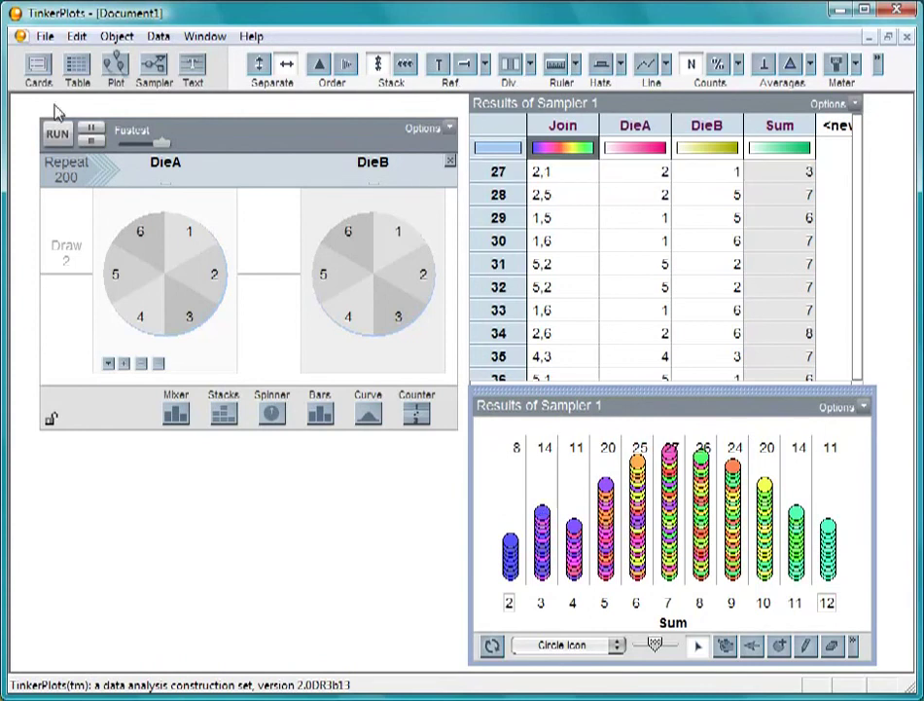
Rerun the 200-repeat sampler twice, then change Repeat to 2000 and start a new run
{"action": "left_click", "coordinate": [57, 134]}
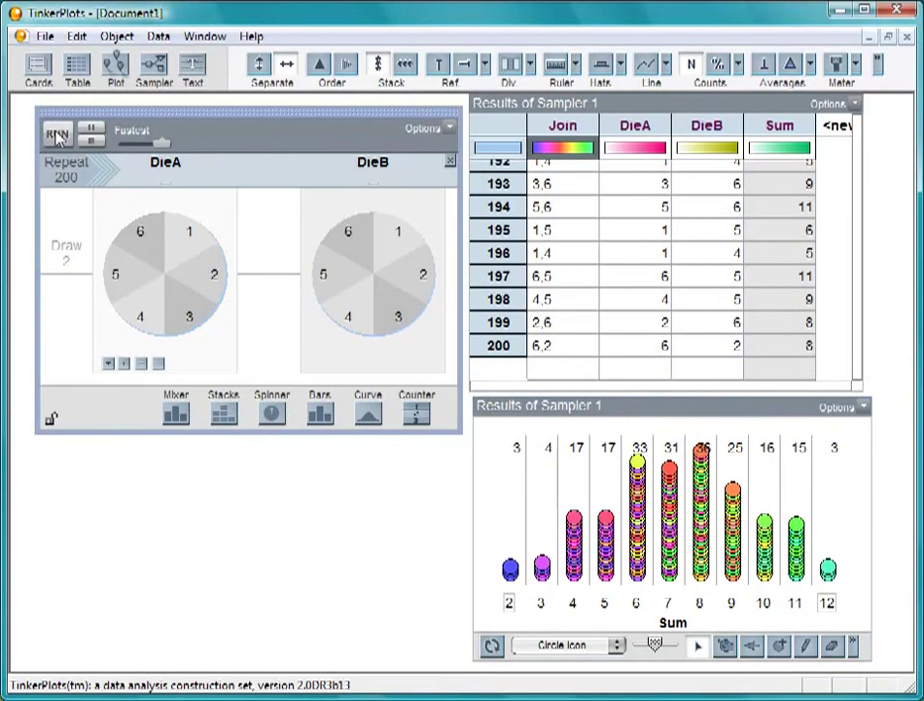
{"action": "left_click", "coordinate": [58, 134]}
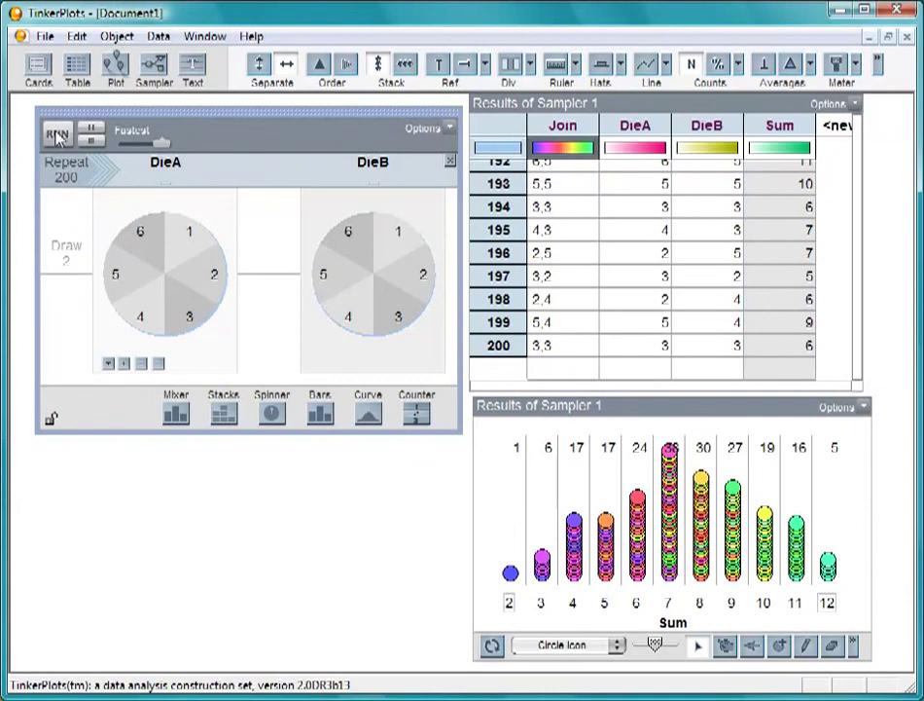
{"action": "left_click", "coordinate": [57, 134]}
{"action": "left_click", "coordinate": [70, 175]}
{"action": "type", "text": "0"}
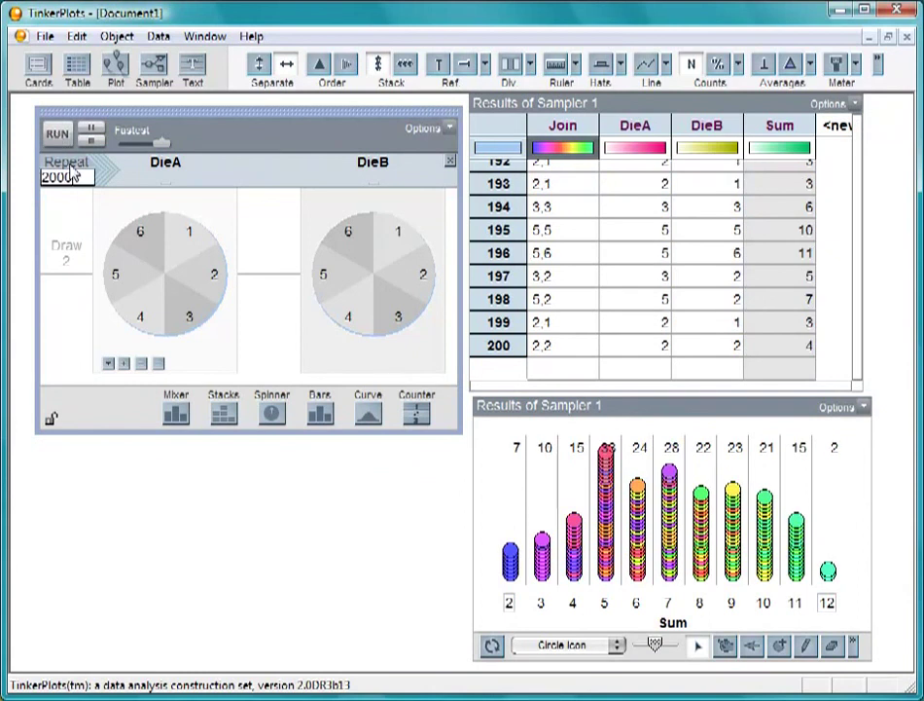
{"action": "left_click", "coordinate": [57, 135]}
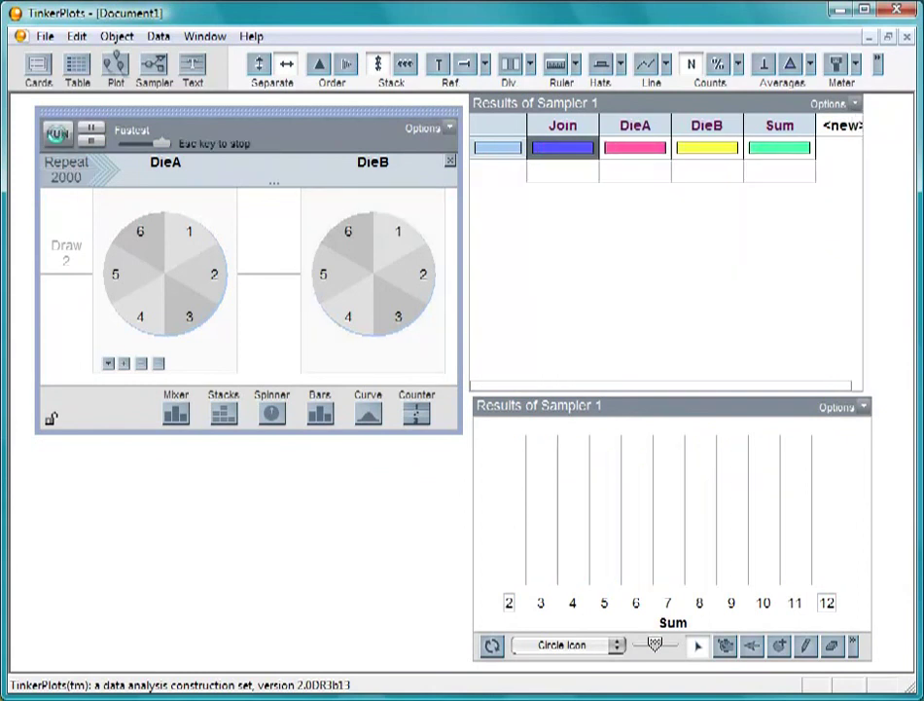